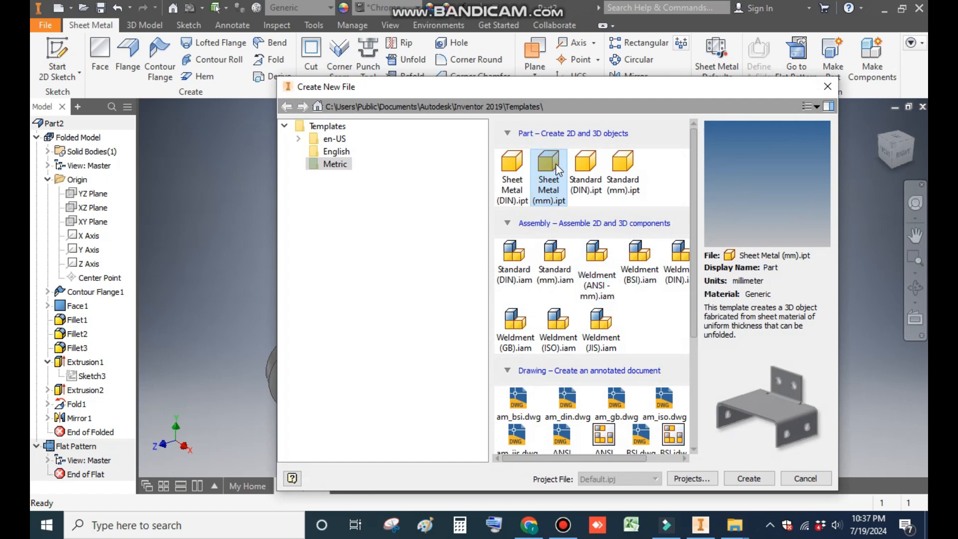
Step: Create a new part from the Sheet Metal (mm).ipt template and start a 2D sketch on the XY plane
left_click(734, 481)
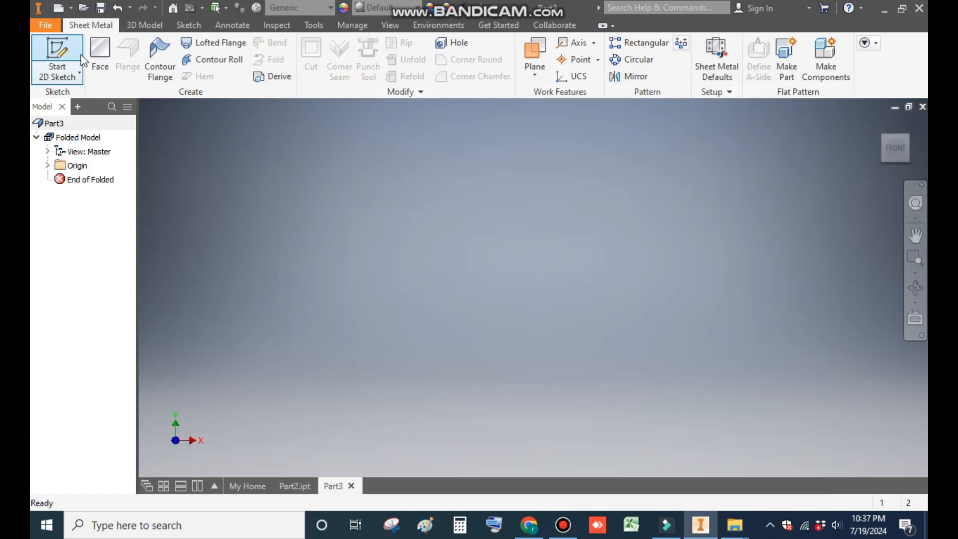
left_click(61, 52)
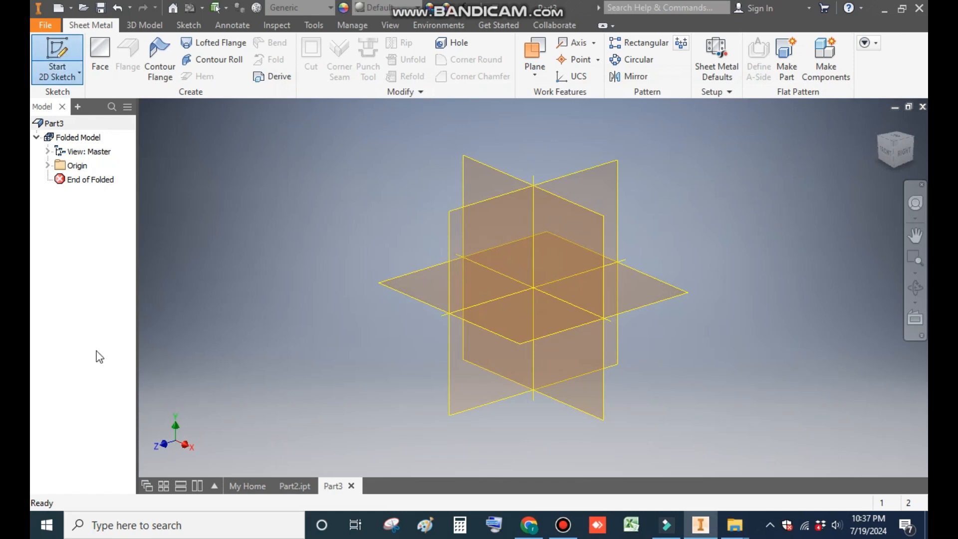
left_click(484, 171)
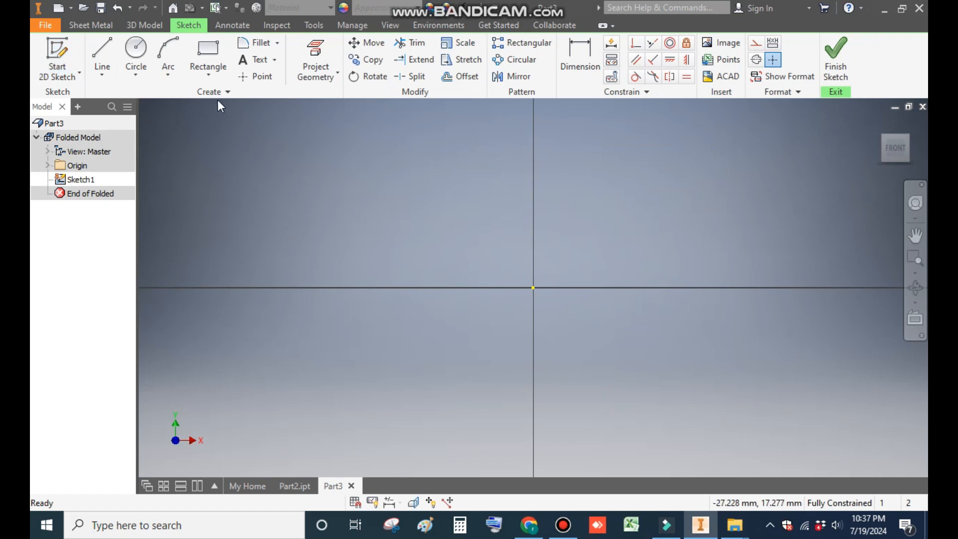
Step: Sketch three connected lines from the origin: about 9.2 mm straight down, about 8.5 mm diagonally down-left, and about 10 mm steeply down-left
left_click(109, 56)
middle_click_drag(604, 280, 602, 173)
left_click(511, 152)
left_click(512, 253)
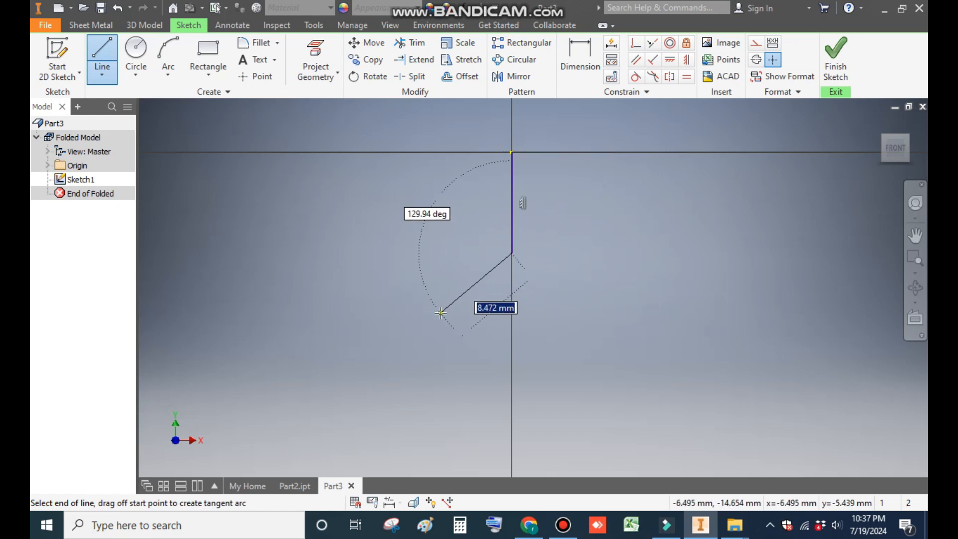
left_click(440, 313)
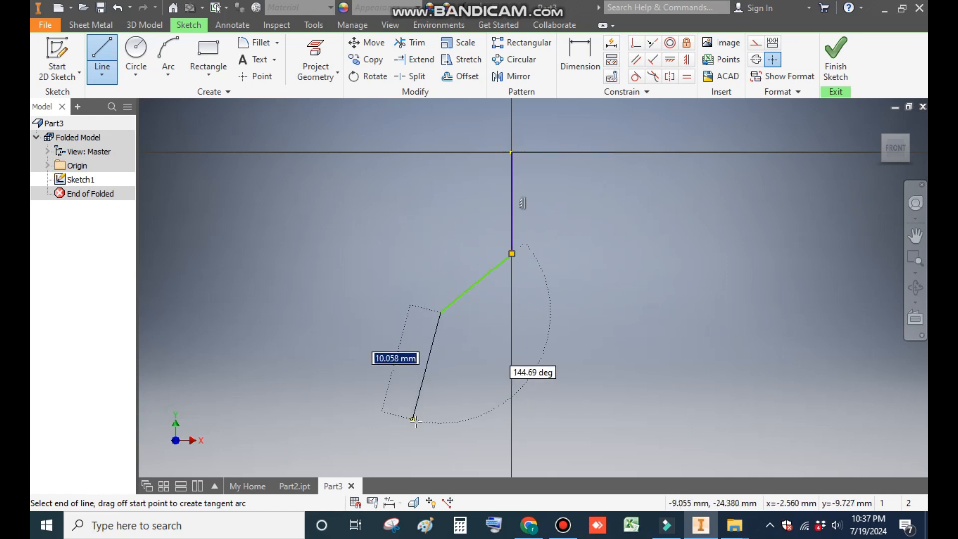
left_click(419, 422)
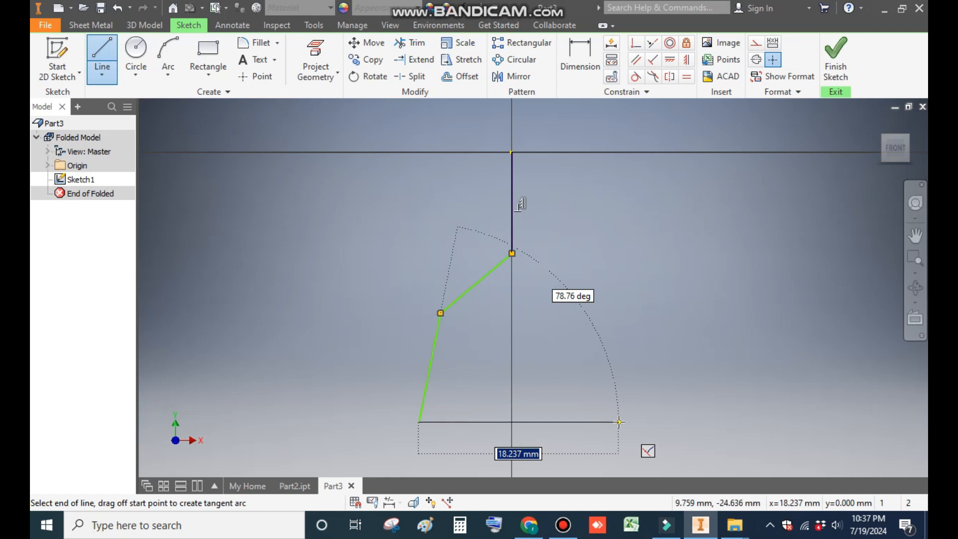
key("Escape")
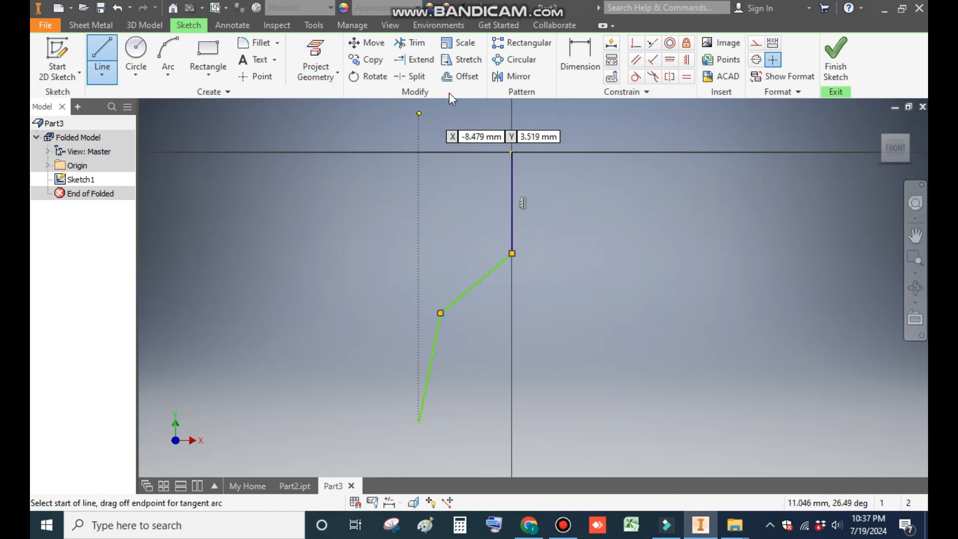
Step: Dimension the vertical line's length to 20 mm
left_click(579, 59)
left_click(514, 205)
left_click(560, 201)
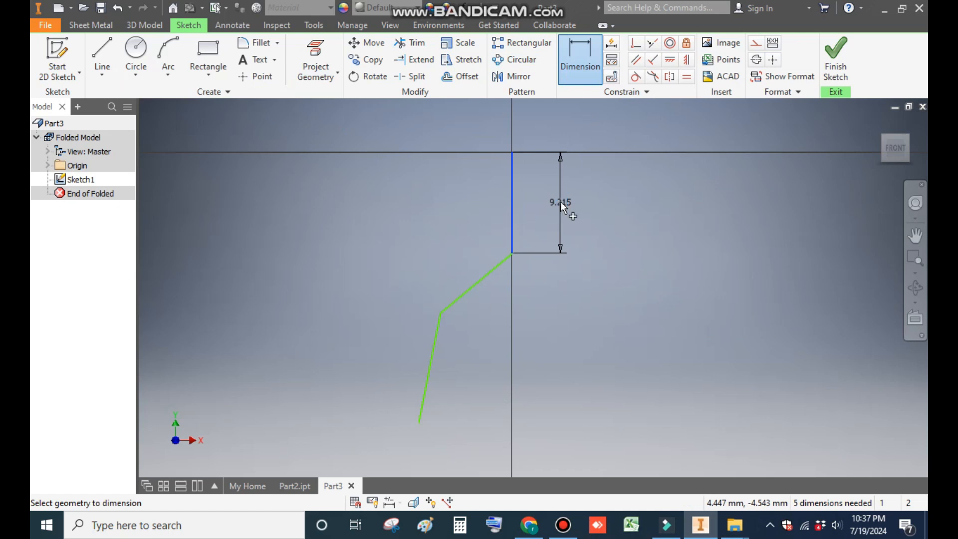
type("20")
key("Return")
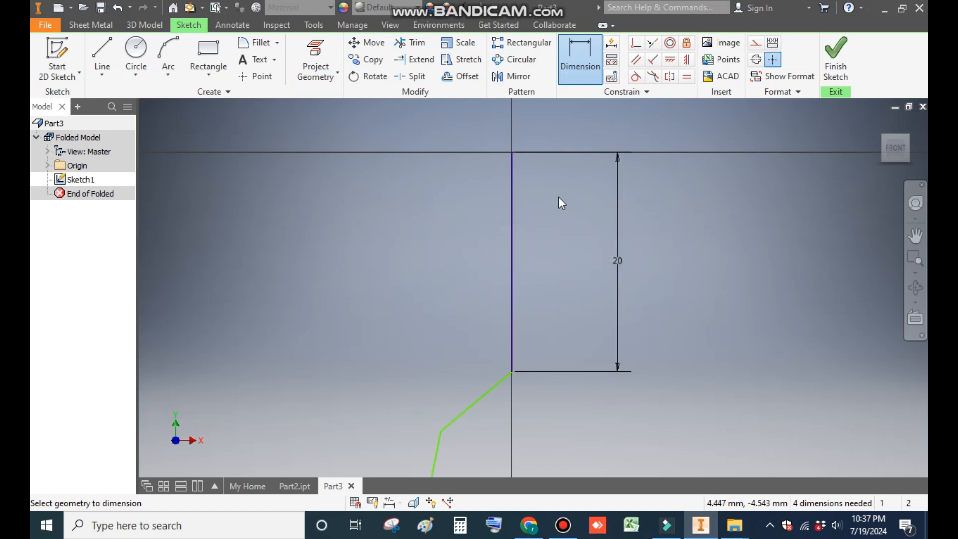
Step: Dimension the vertical distance from the origin to the diagonal line's lower end to 26 mm
scroll(534, 185, "down", 3)
left_click(475, 310)
left_click(517, 146)
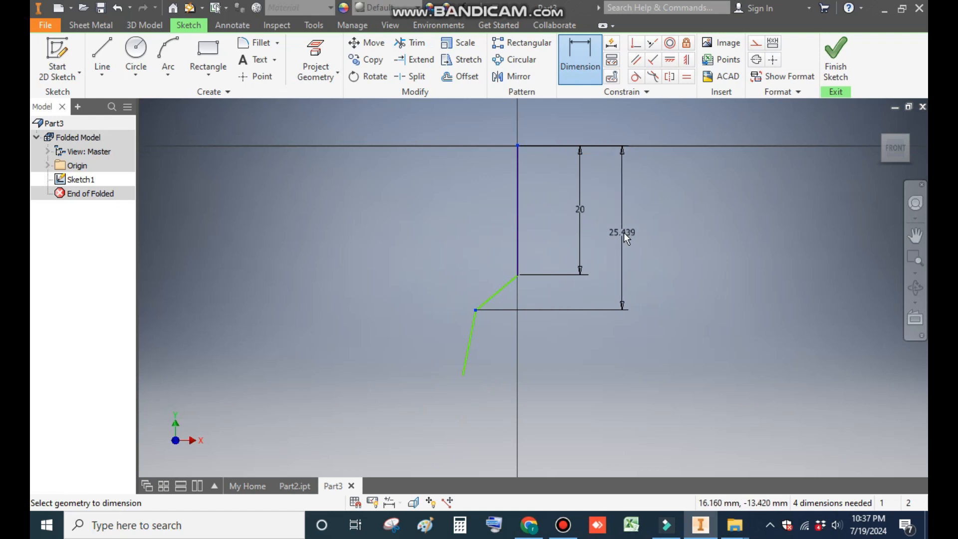
left_click(624, 232)
type("26")
key("Return")
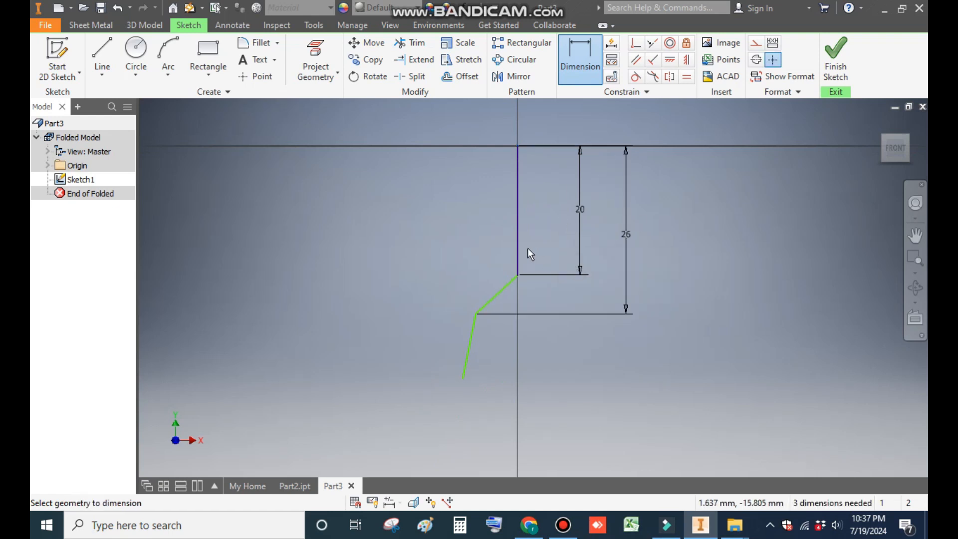
Step: Dimension the angle between the vertical line and the diagonal line to 122 degrees
left_click(517, 240)
left_click(503, 289)
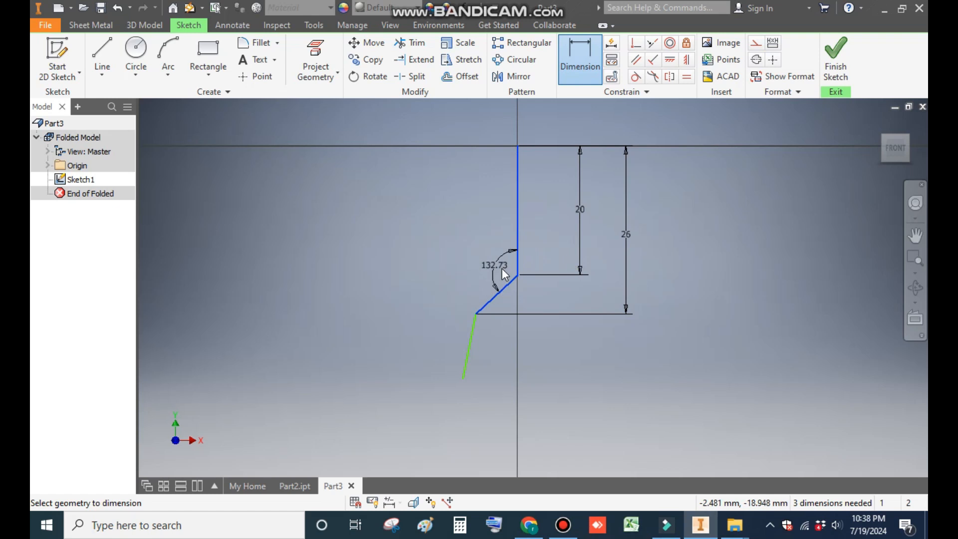
left_click(504, 274)
type("122")
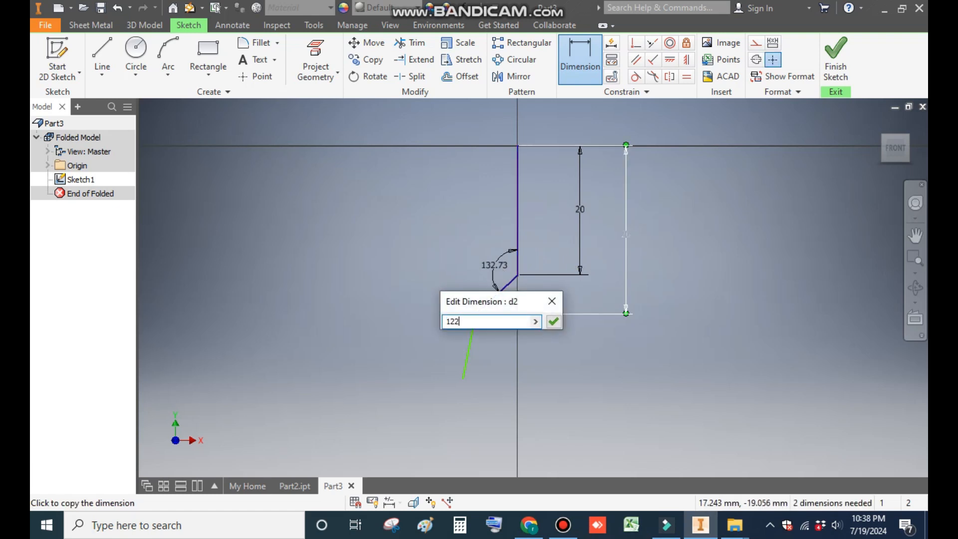
key("Return")
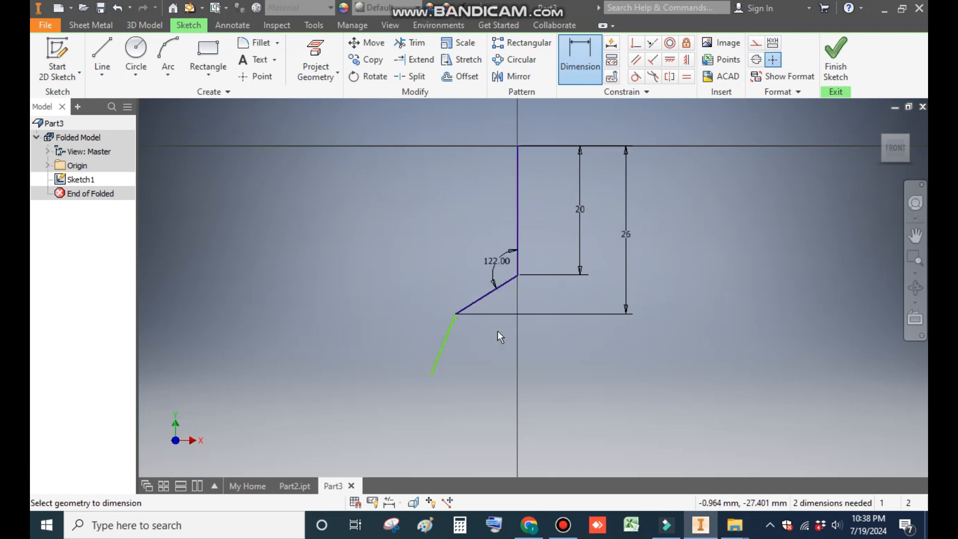
Step: Dimension the angle between the diagonal line and the lowest line to 135 degrees
left_click(452, 330)
left_click(482, 297)
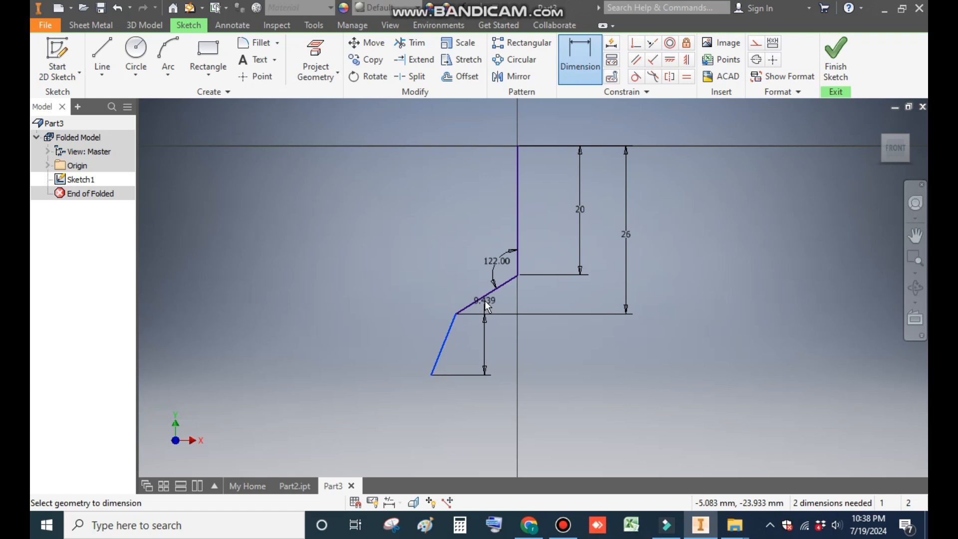
left_click(478, 328)
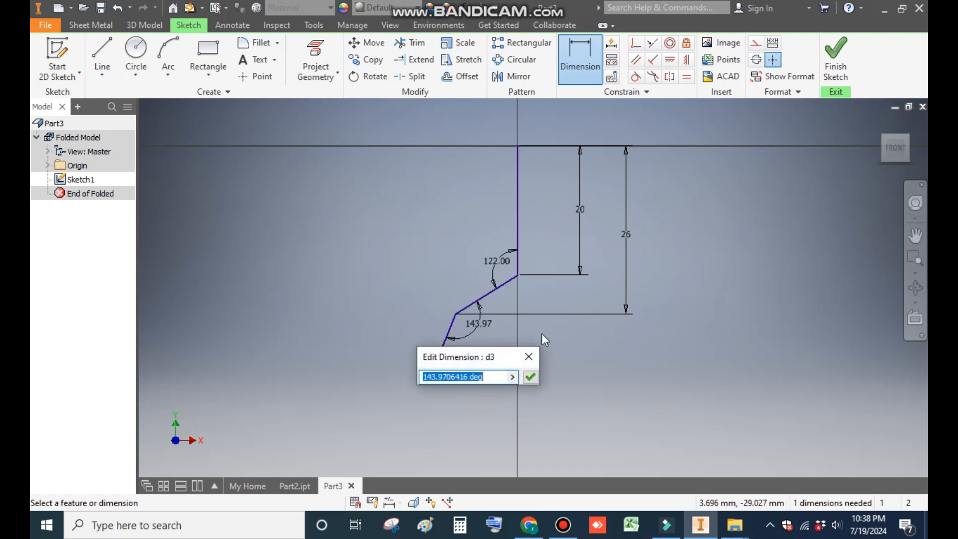
type("135")
key("Return")
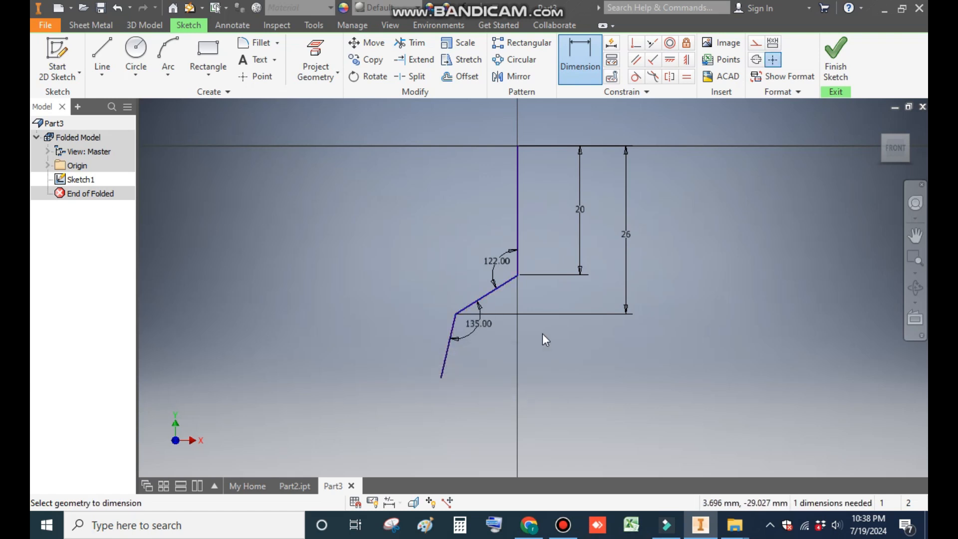
Step: Add an aligned dimension of 20 mm to the lowest line and finish the sketch
left_click(447, 356)
right_click(393, 353)
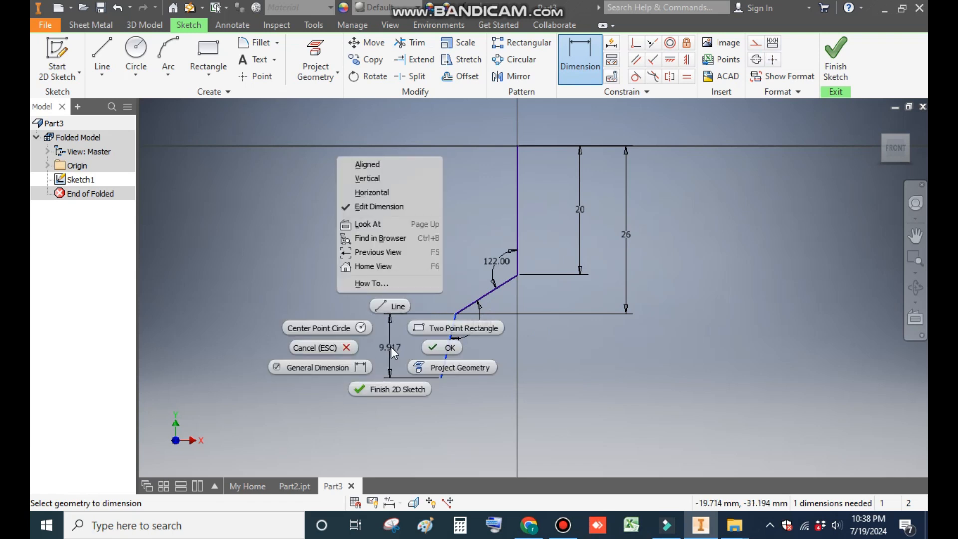
left_click(392, 165)
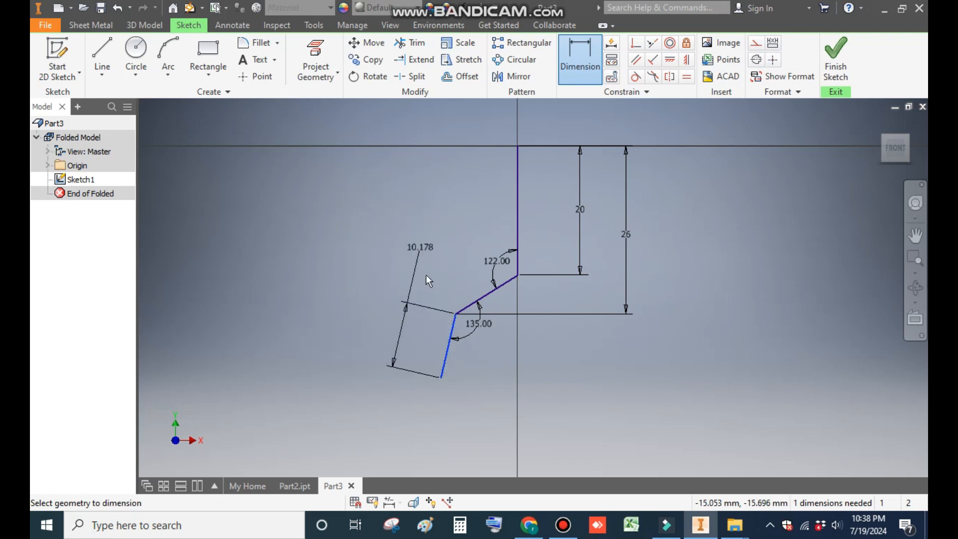
left_click(421, 327)
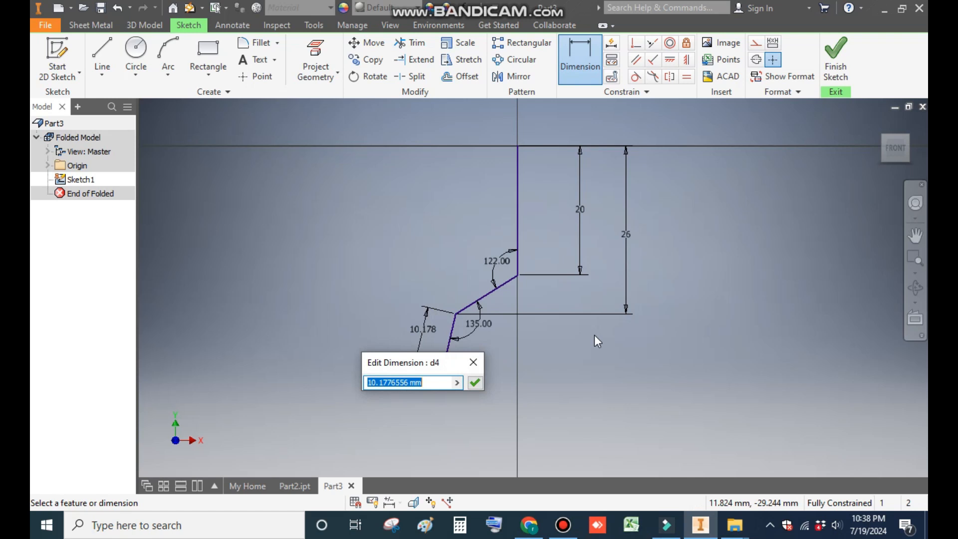
type("20")
key("Return")
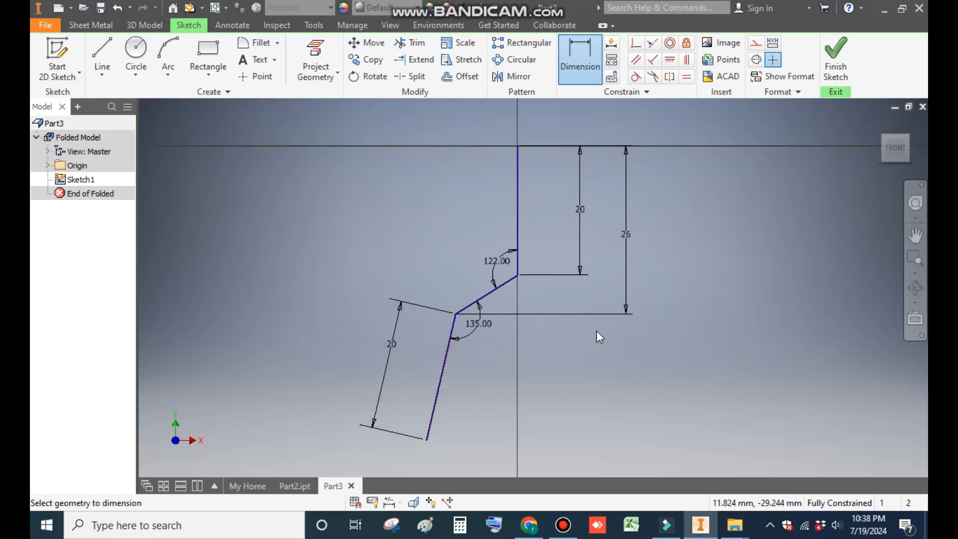
left_click(836, 59)
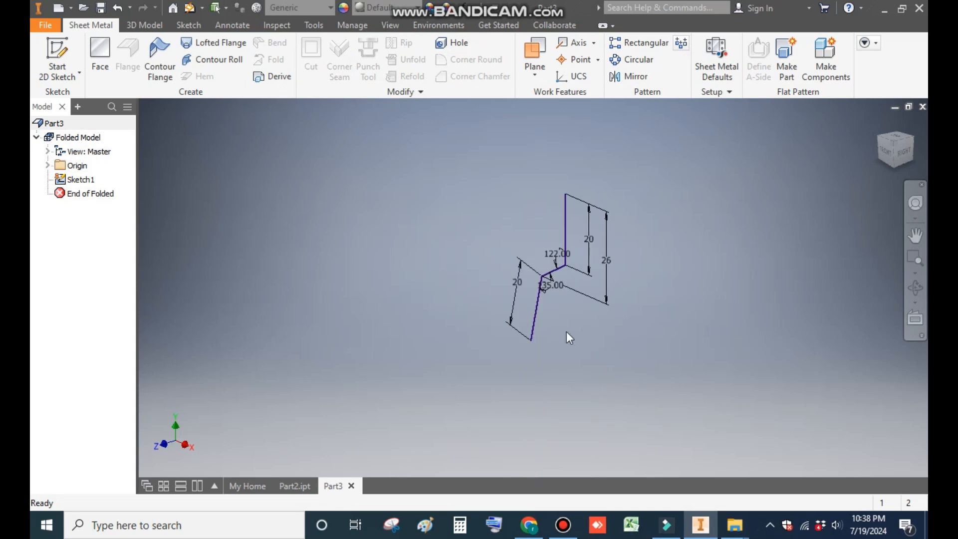
Step: Create a Contour Flange from the sketched profile, 15 mm wide and extended symmetrically to both sides of the sketch plane
left_click(156, 60)
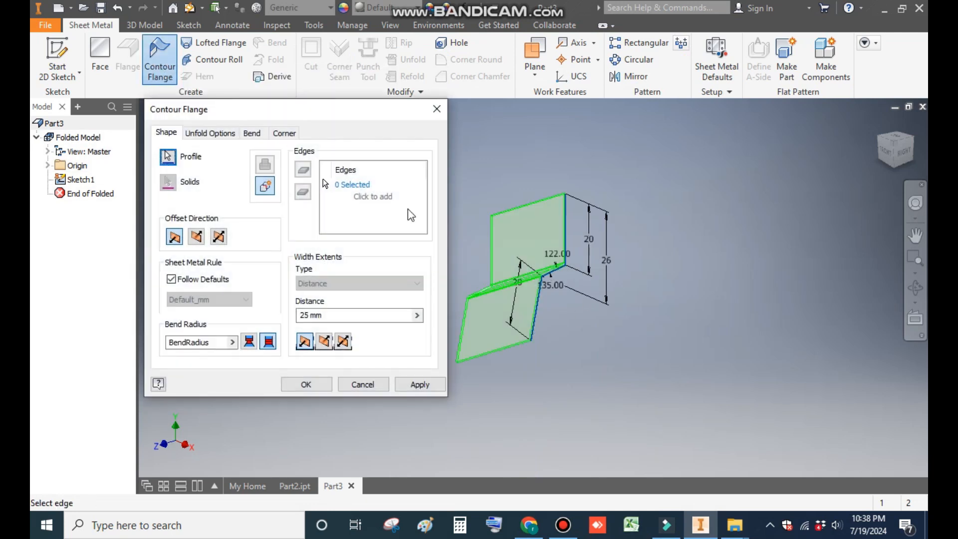
scroll(546, 295, "down", 3)
middle_click_drag(504, 298, 569, 307)
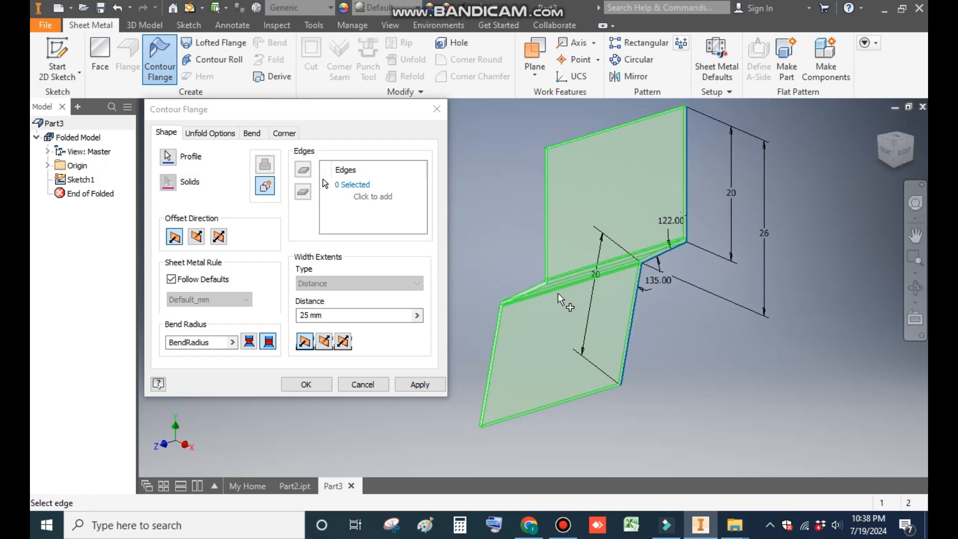
left_click(348, 344)
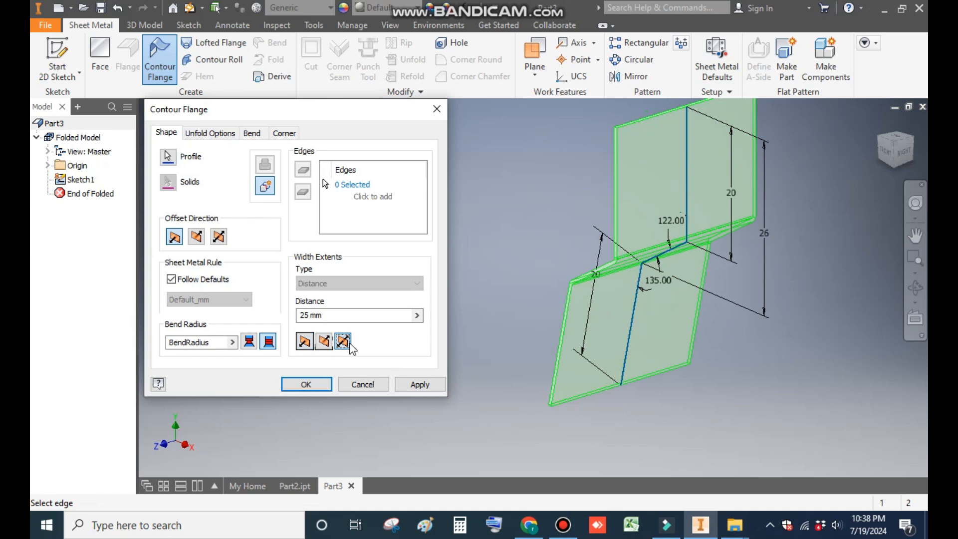
double_click(312, 315)
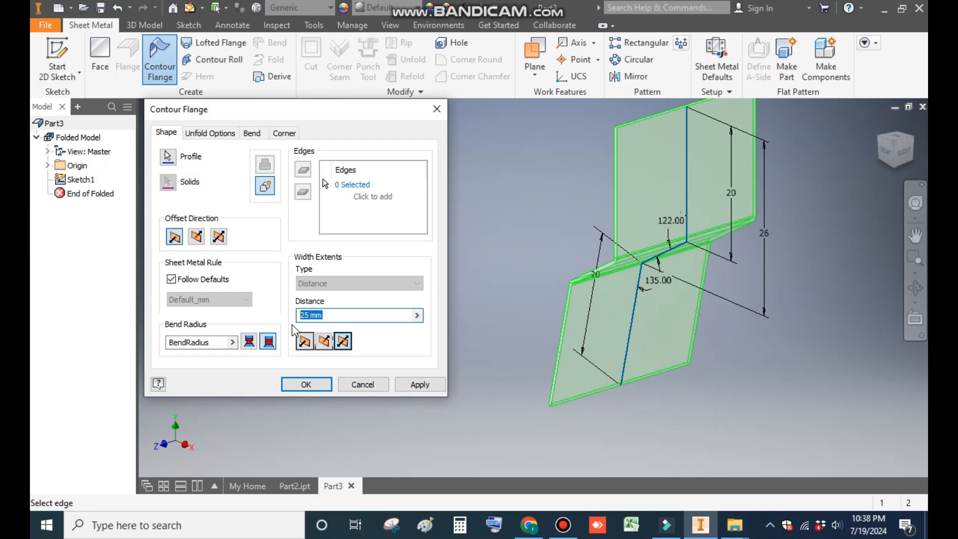
type("15")
left_click(306, 384)
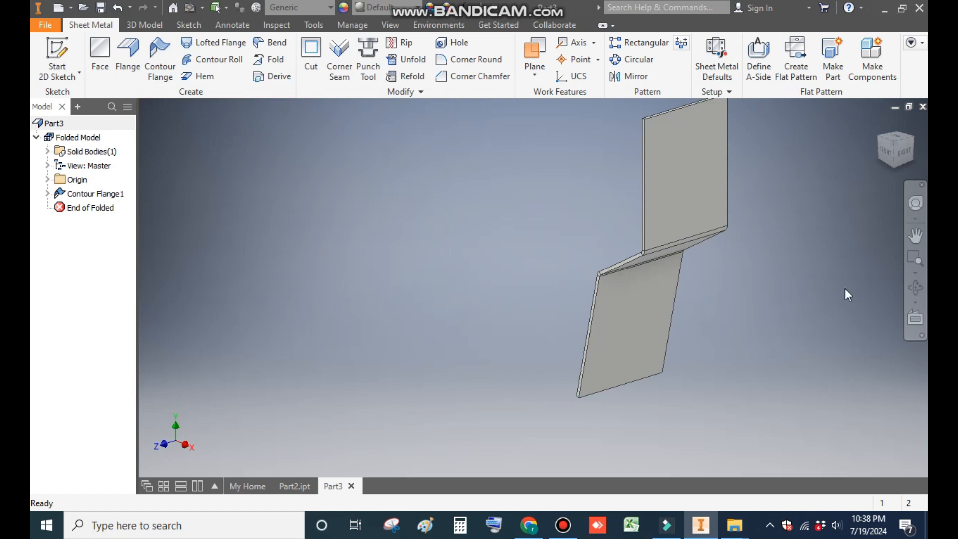
Step: Start a new sketch on the outer face of the lowest, steeply angled section of the flange
left_click(879, 123)
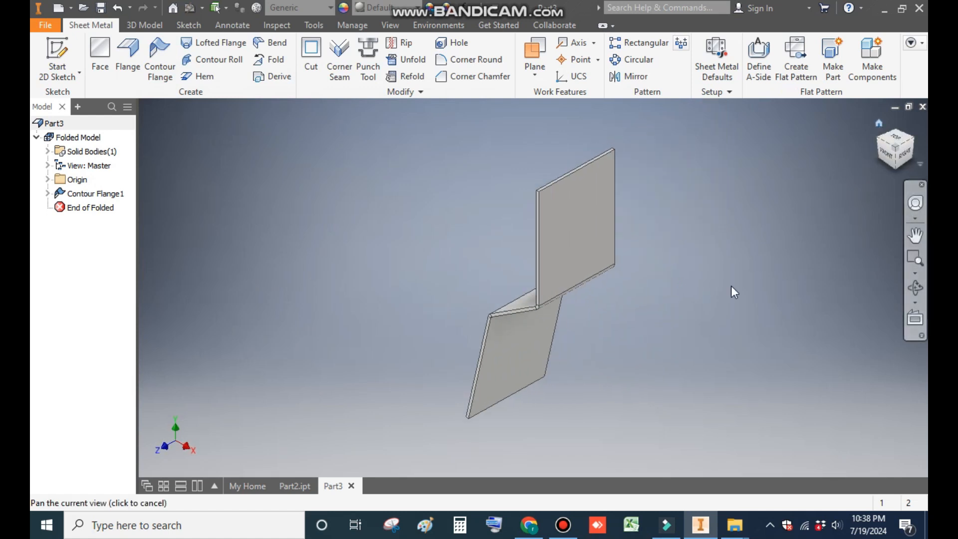
left_click_drag(873, 139, 594, 406)
left_click(527, 338)
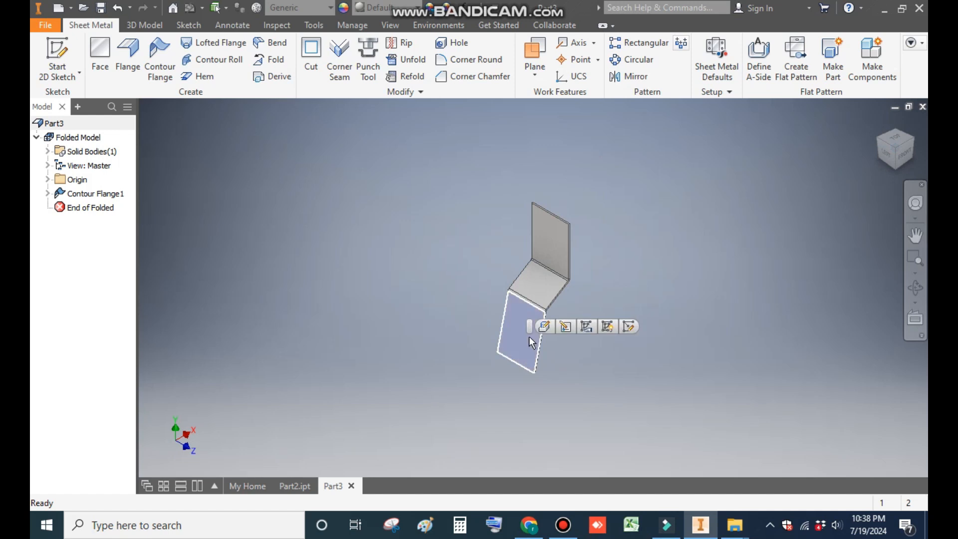
left_click(629, 327)
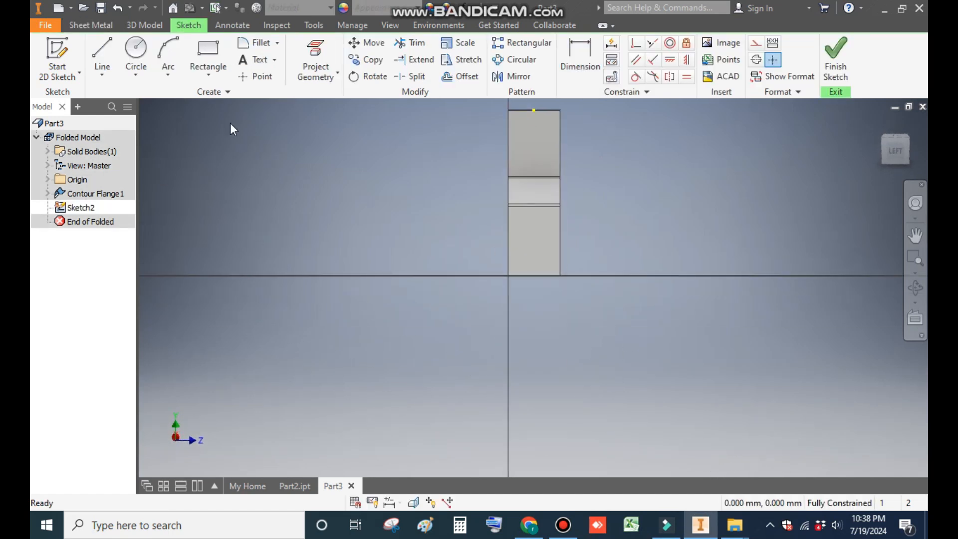
Step: Sketch a wide two-point rectangle across the lowest flange section, extending beyond both of its side edges
left_click(211, 71)
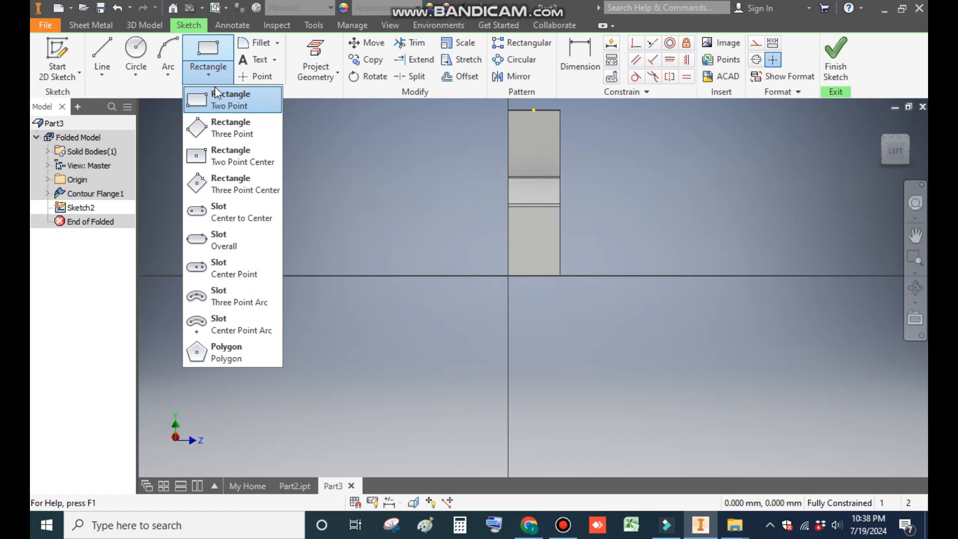
left_click(218, 102)
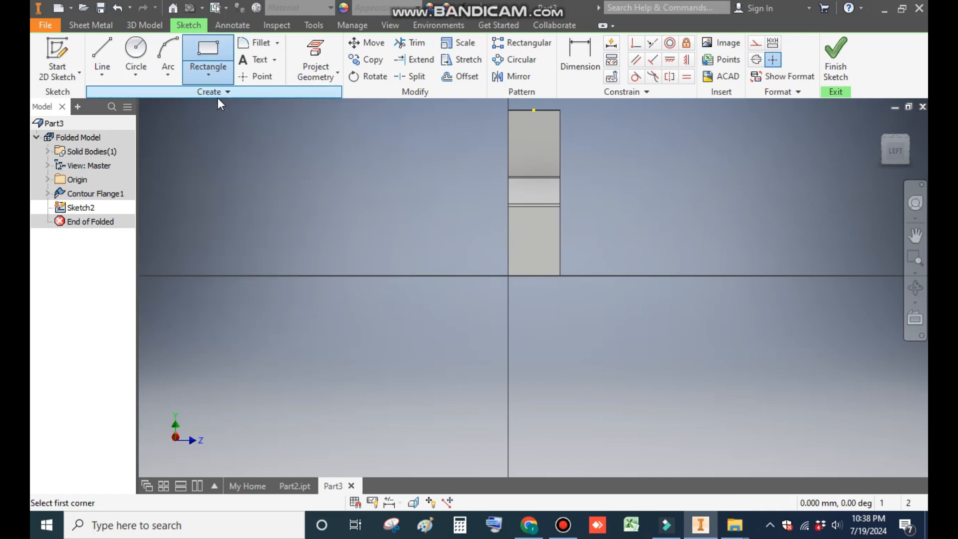
left_click(432, 229)
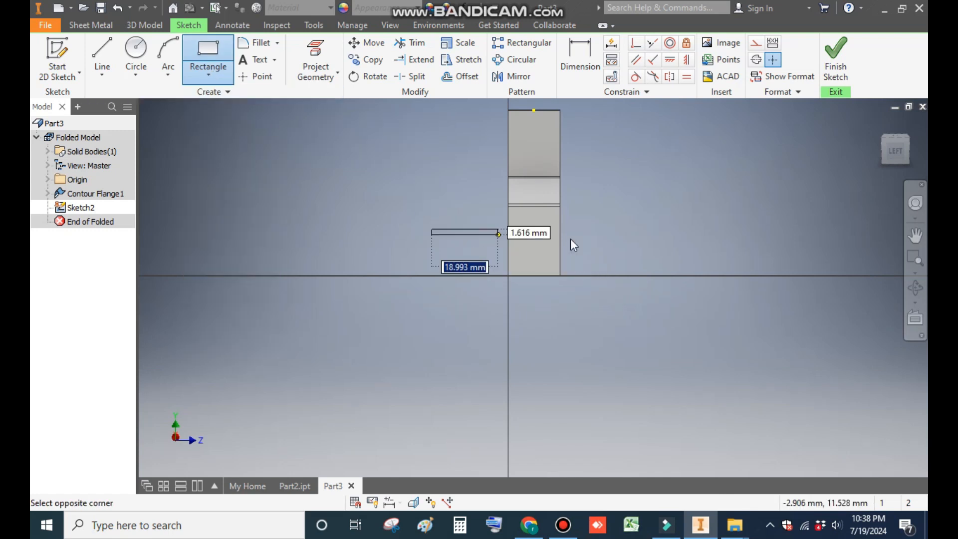
left_click(624, 267)
Step: Dimension the rectangle's width to 45 mm
scroll(561, 264, "down", 3)
middle_click_drag(561, 265, 546, 306)
left_click(589, 74)
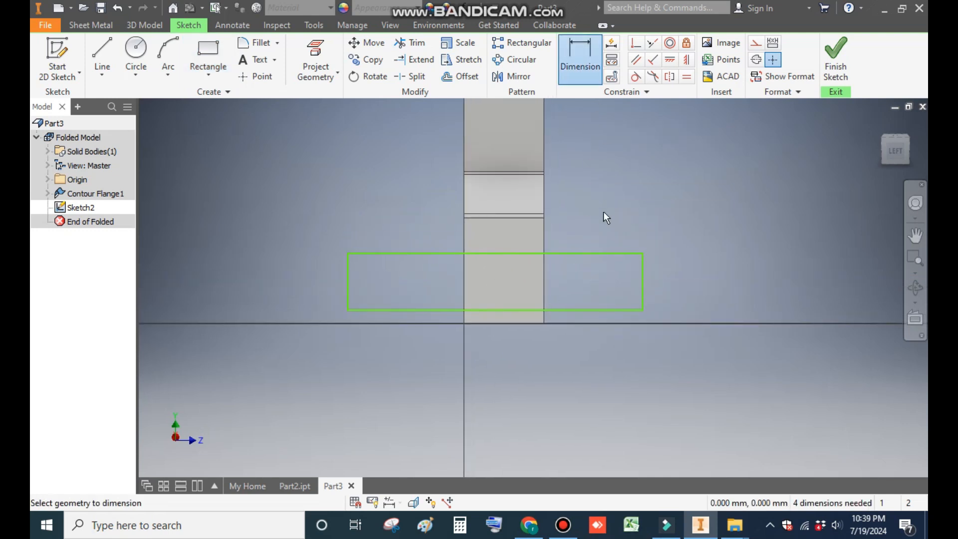
left_click(587, 253)
left_click(588, 199)
type("45")
key("Return")
Step: Dimension the rectangle's height to 15 mm
left_click(588, 277)
left_click(617, 277)
type("15")
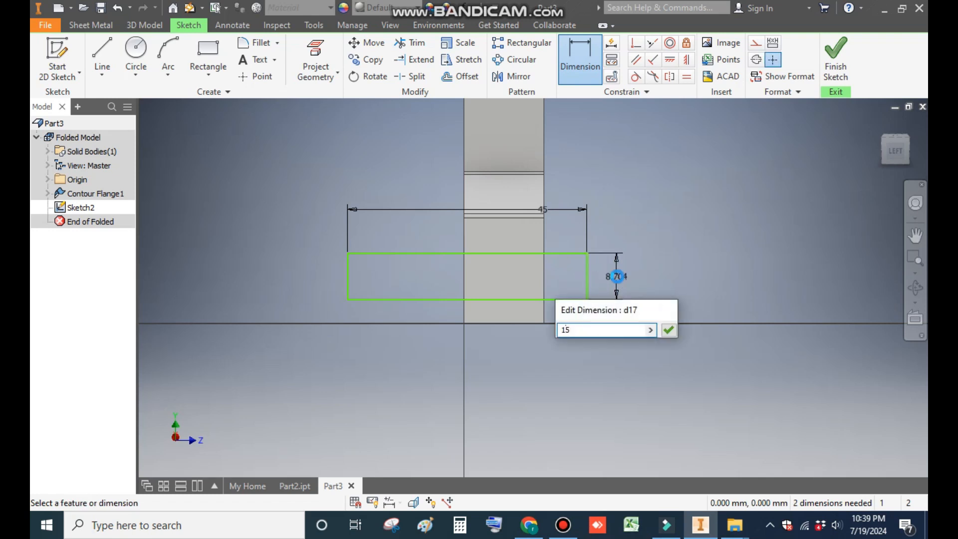
key("Return")
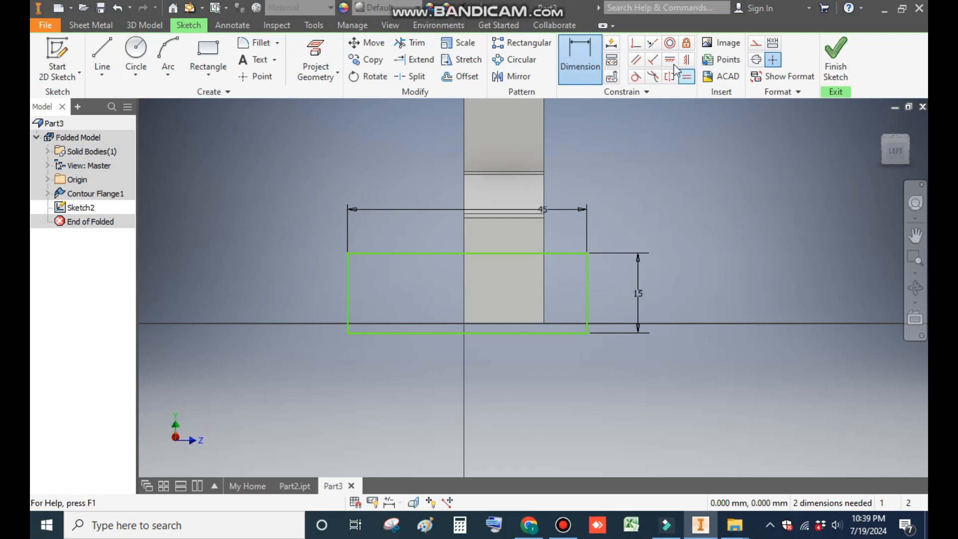
Step: Make the midpoint of the rectangle's bottom line coincident with the midpoint of the flange's bottom edge, and finish the sketch
left_click(633, 44)
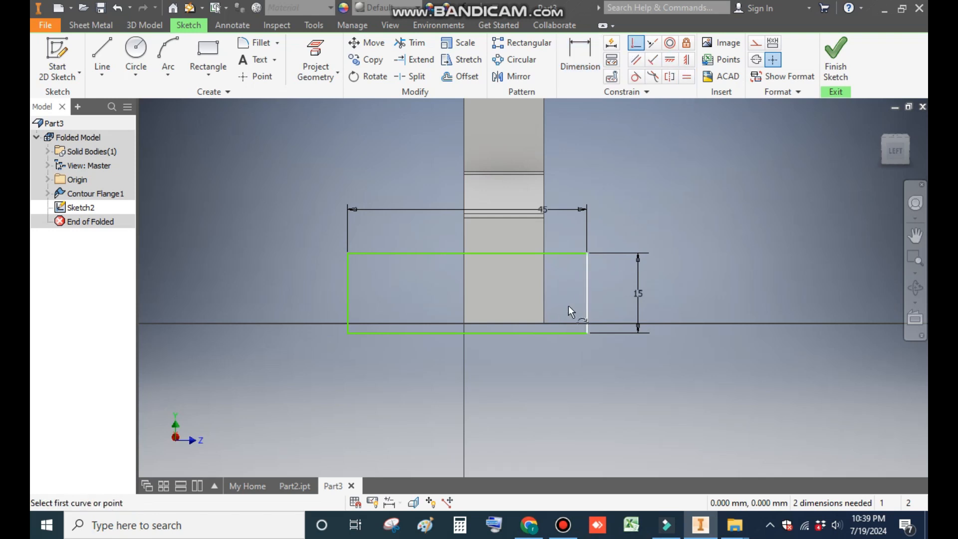
left_click(469, 332)
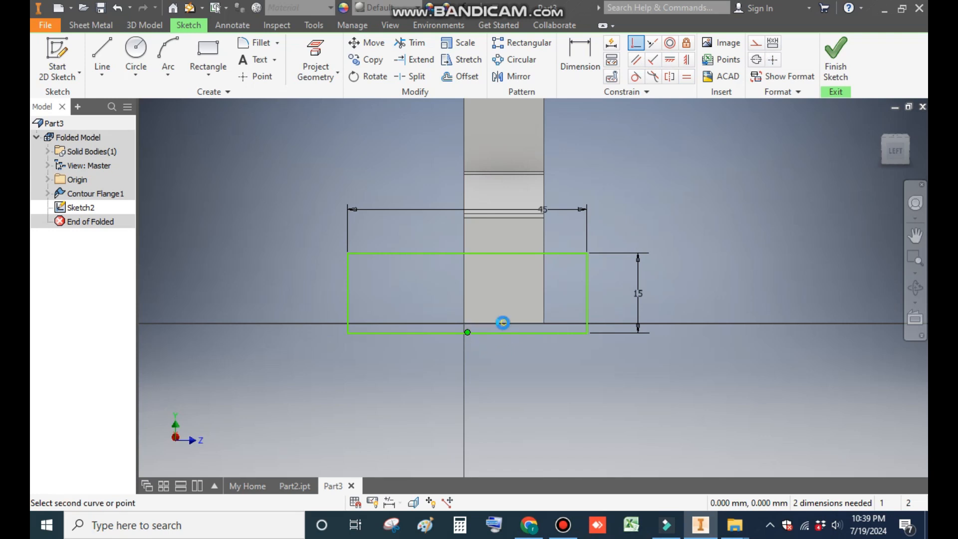
left_click(500, 323)
left_click(836, 55)
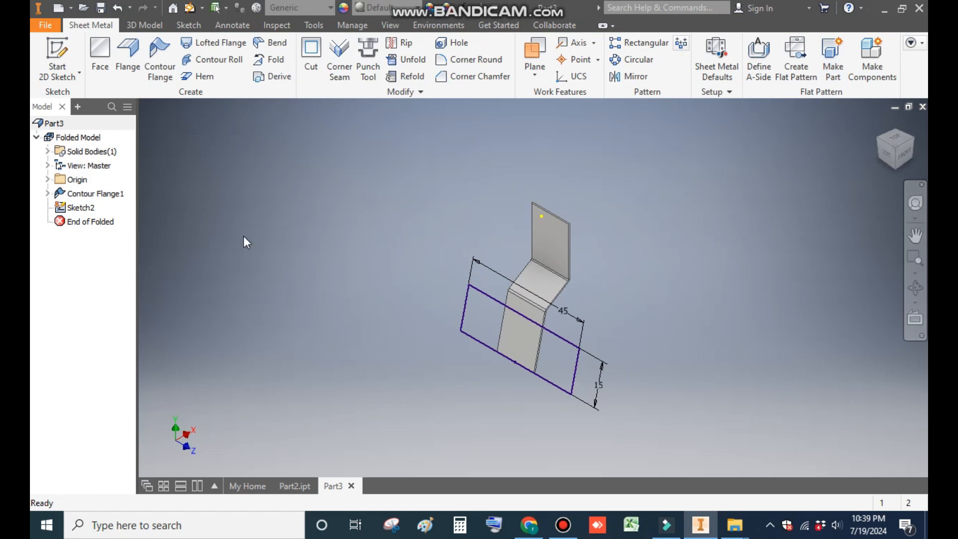
Step: Create a sheet metal Face from the 45 by 15 mm rectangle, joined to the lowest flange section
left_click(100, 54)
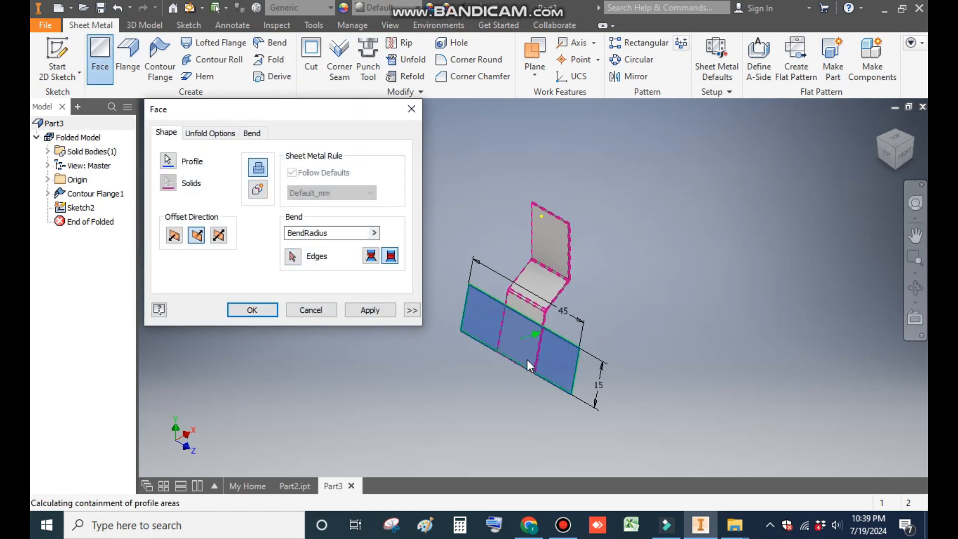
scroll(527, 359, "down", 5)
scroll(674, 347, "up", 2)
mouse_move(624, 340)
middle_mouse_down()
mouse_move(674, 346)
mouse_move(666, 357)
middle_mouse_up()
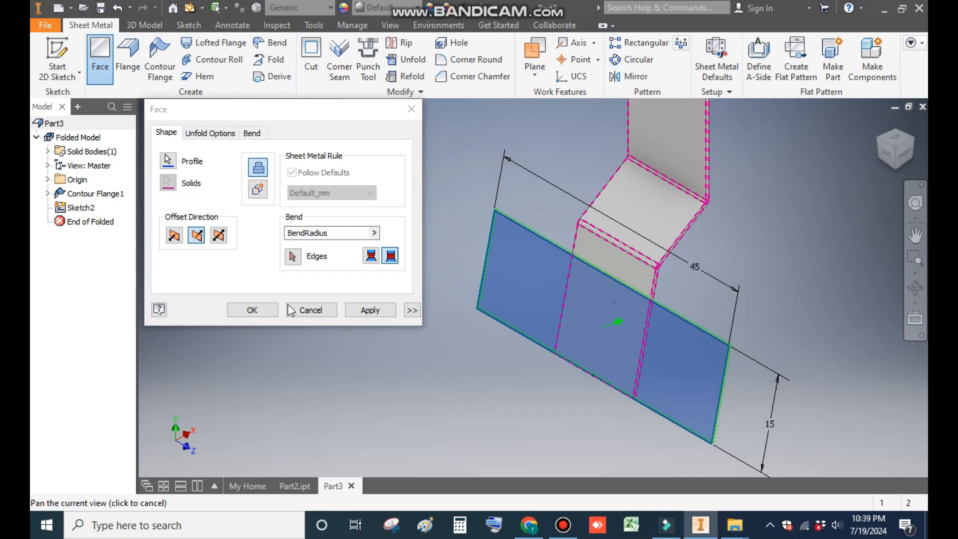
left_click(268, 311)
middle_click_drag(728, 295, 644, 324)
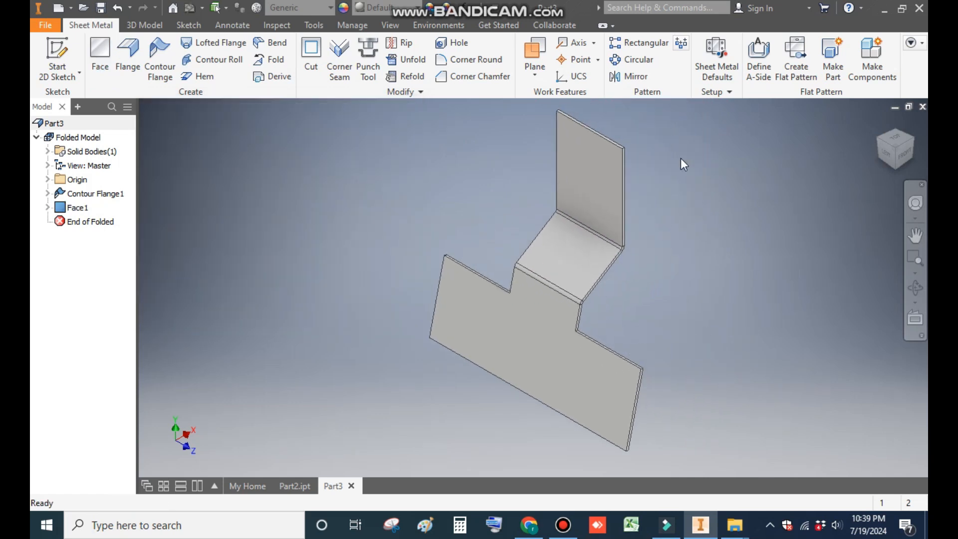
Step: Override the sheet metal rule's thickness in the defaults and set the part's thickness to 2.5 mm
left_click(721, 58)
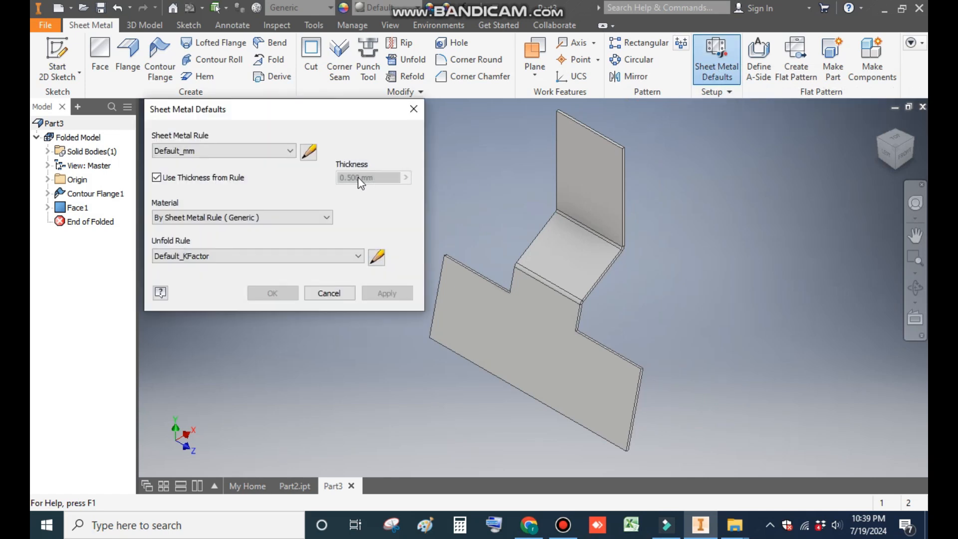
left_click(164, 180)
left_click(341, 179)
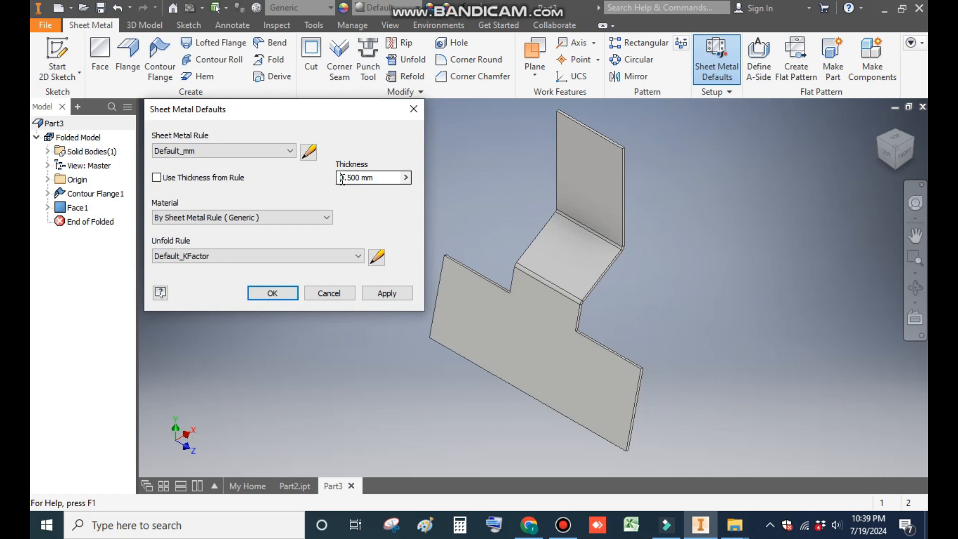
type("2")
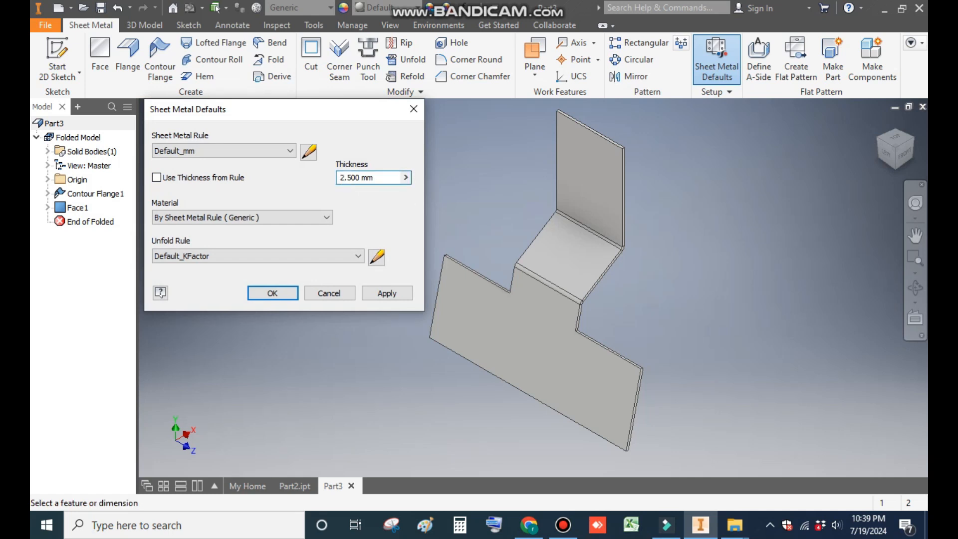
left_click(396, 294)
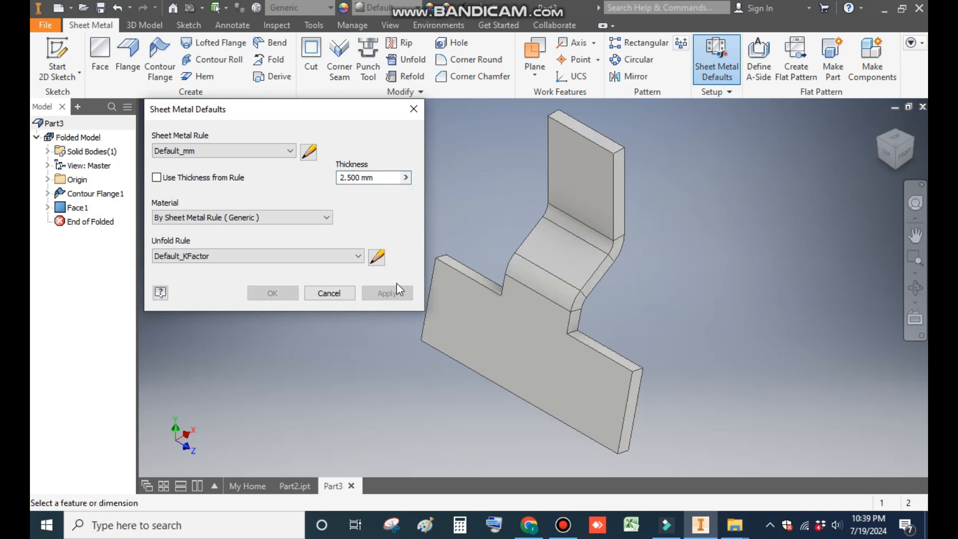
left_click(414, 109)
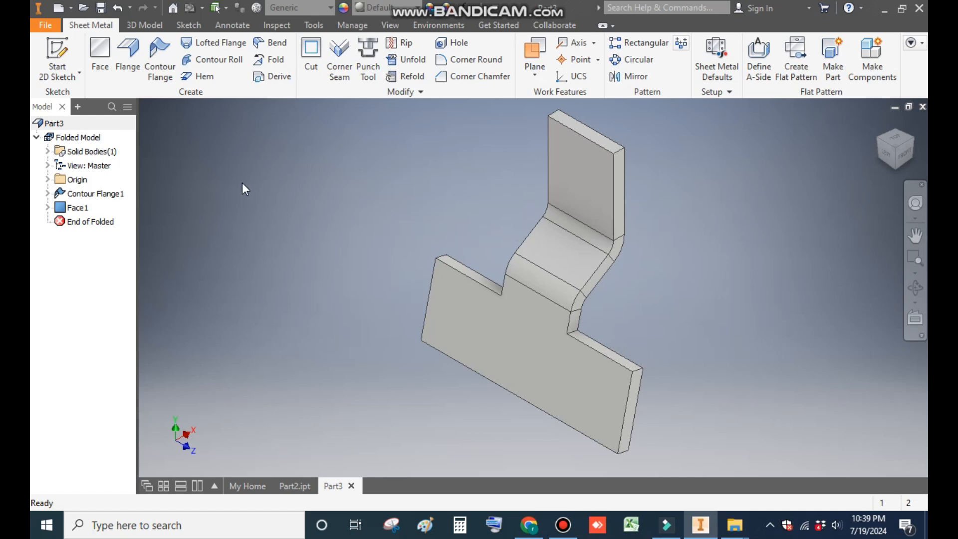
Step: Apply a full round fillet to one end of the wide lower face, using its top, end and bottom edge faces
left_click(145, 26)
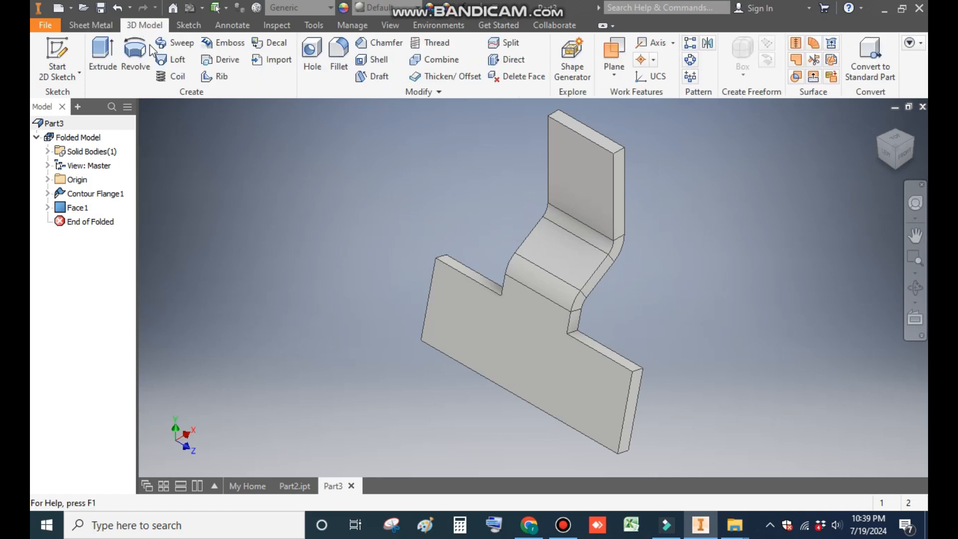
left_click(337, 53)
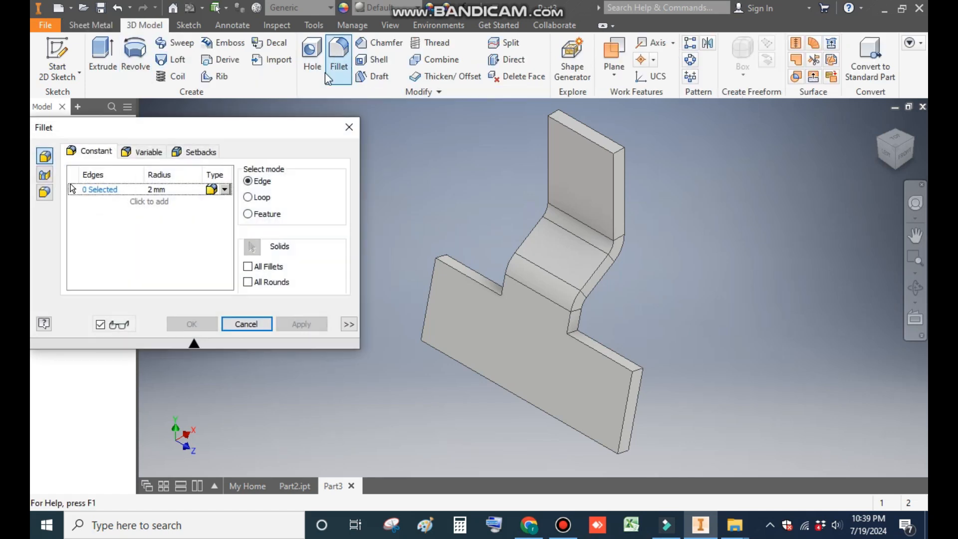
left_click(45, 194)
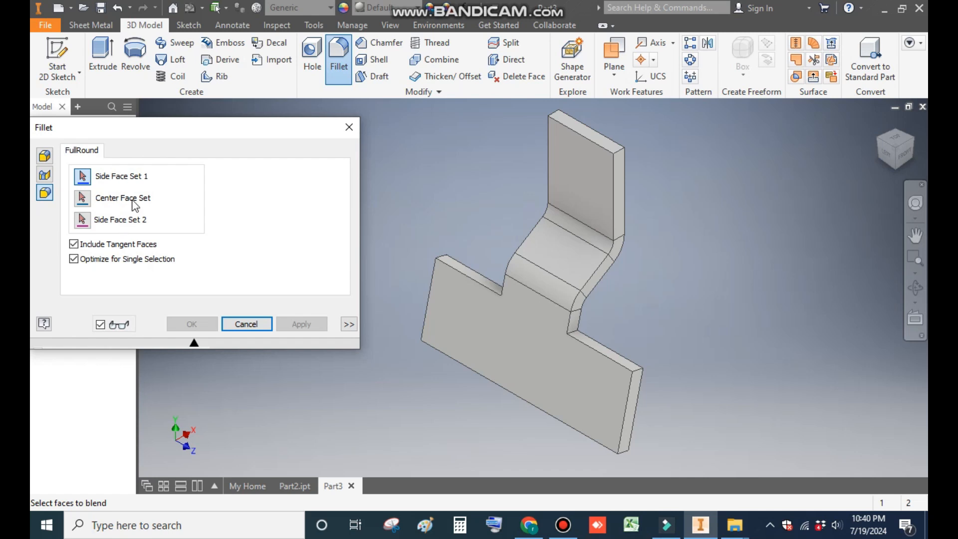
left_click(616, 358)
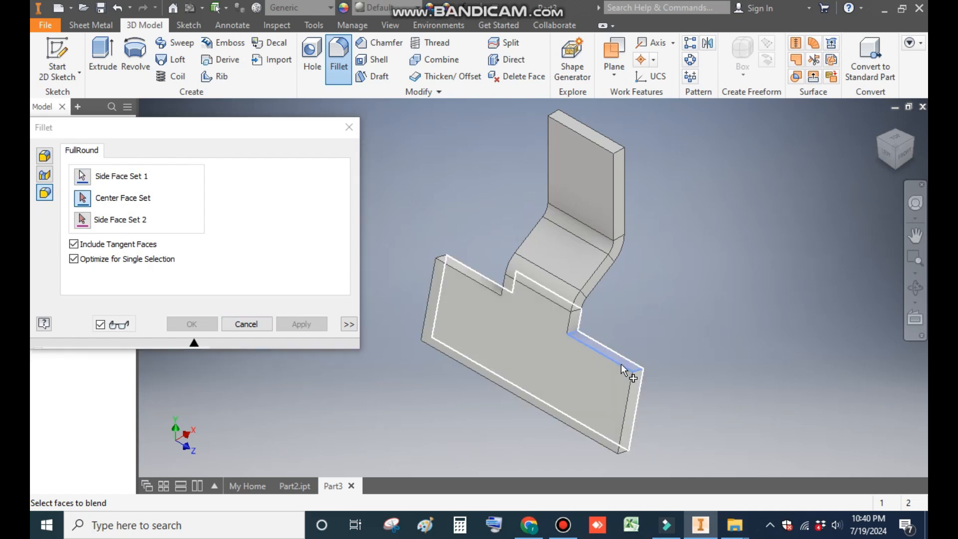
left_click(637, 403)
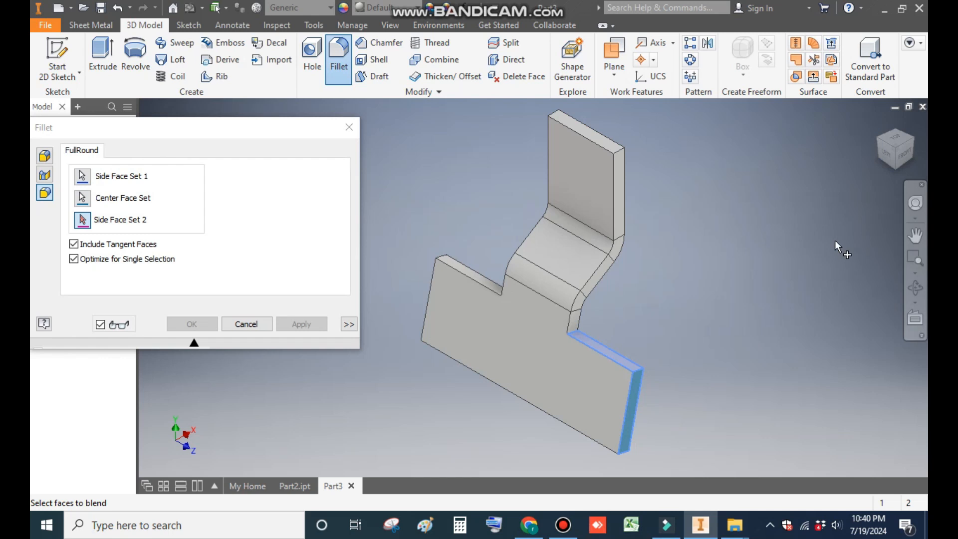
left_click(897, 170)
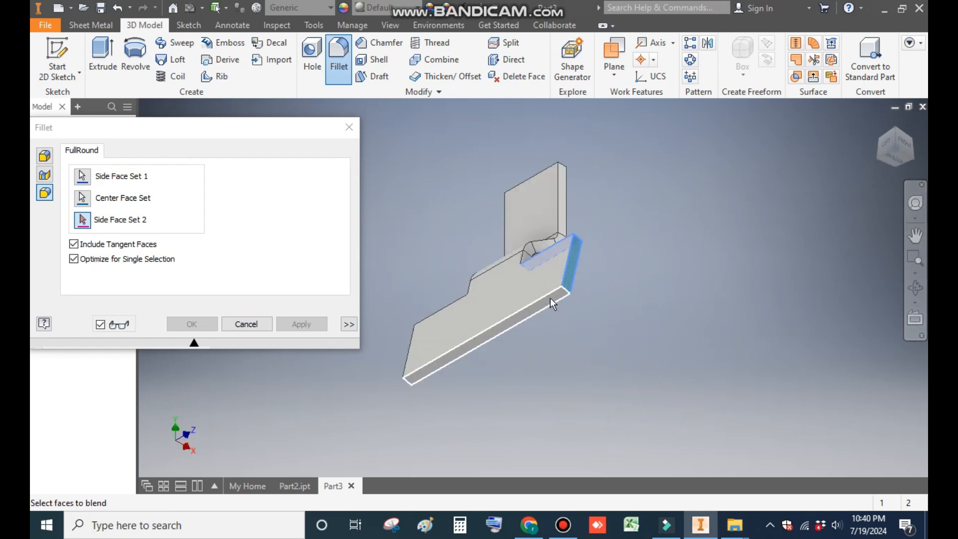
left_click(548, 301)
left_click(298, 323)
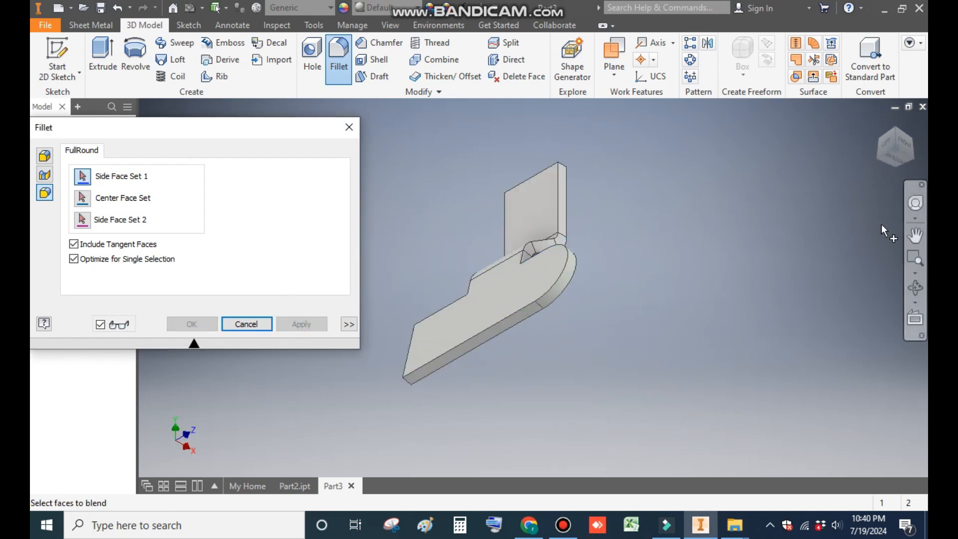
Step: Apply a full round fillet to the upper flange section, using its two side faces with the top face as centre
left_click(878, 126)
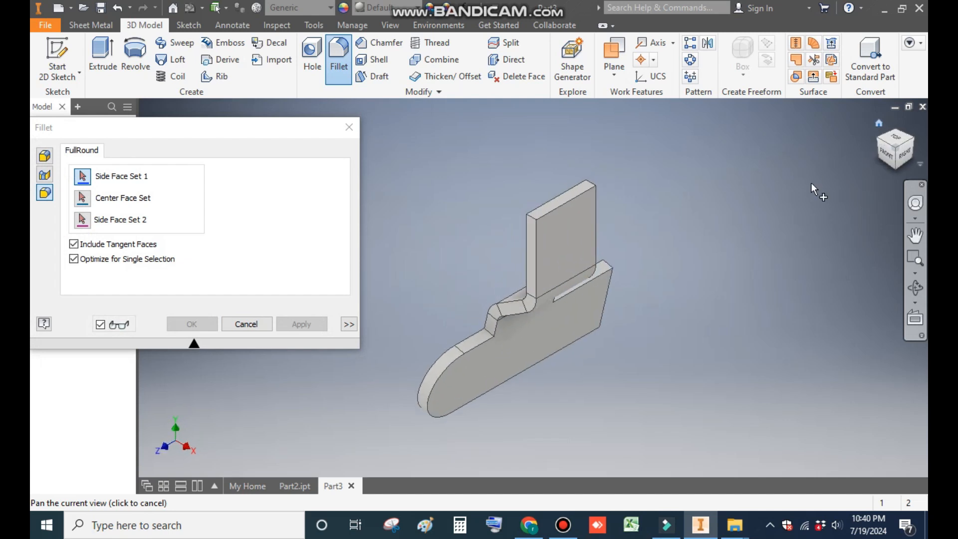
left_click(531, 240)
left_click(549, 204)
left_click(912, 139)
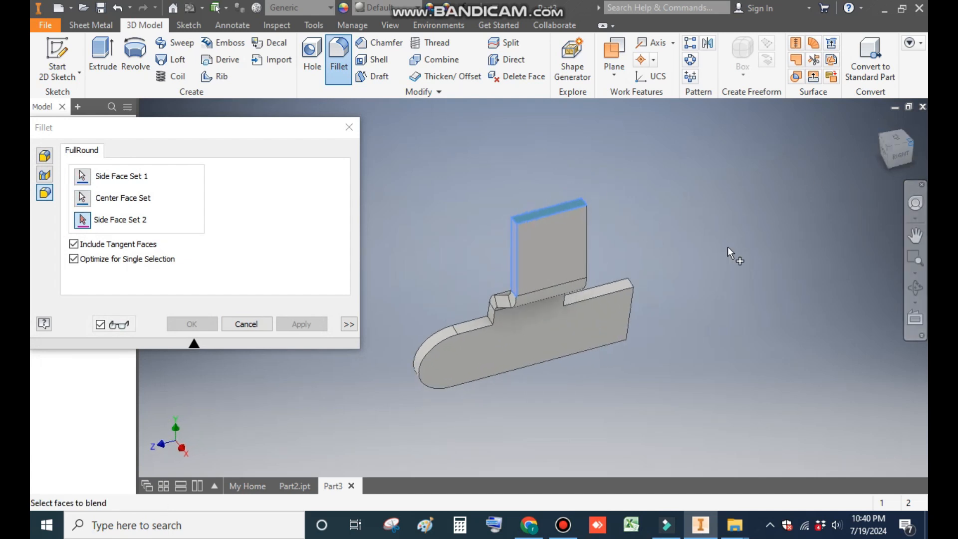
left_click(525, 247)
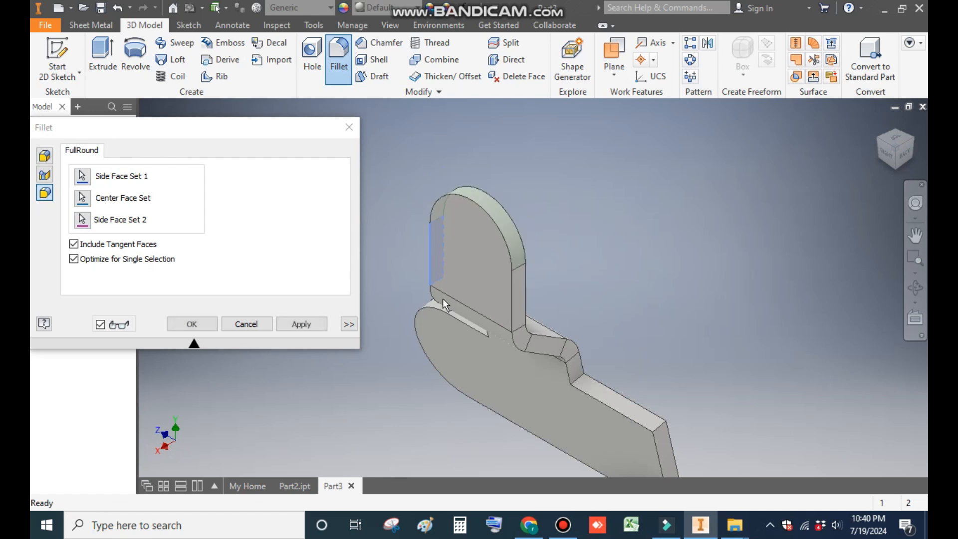
left_click(301, 323)
Step: Apply a full round fillet to the remaining square end of the wide lower face and finish the Fillet command
middle_click_drag(614, 334, 540, 172)
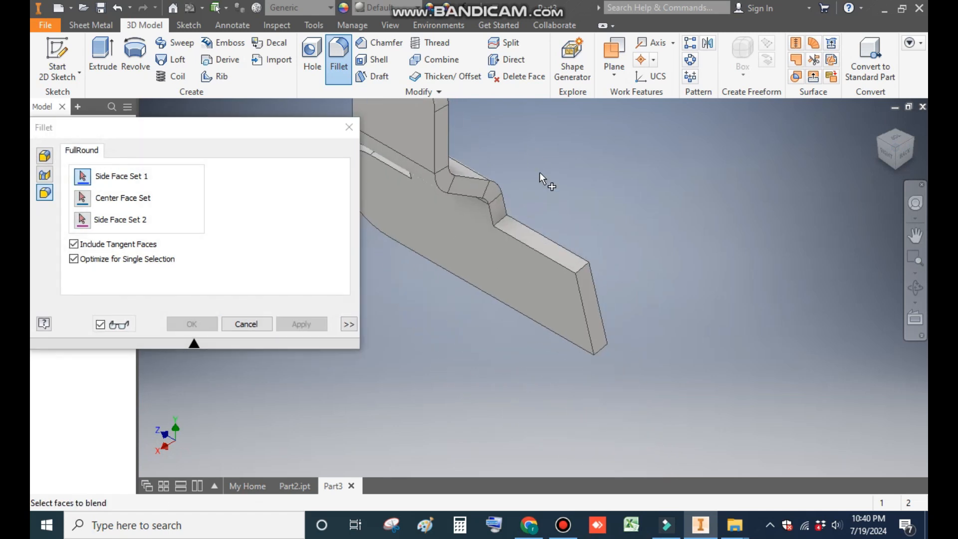
left_click(540, 241)
left_click(586, 279)
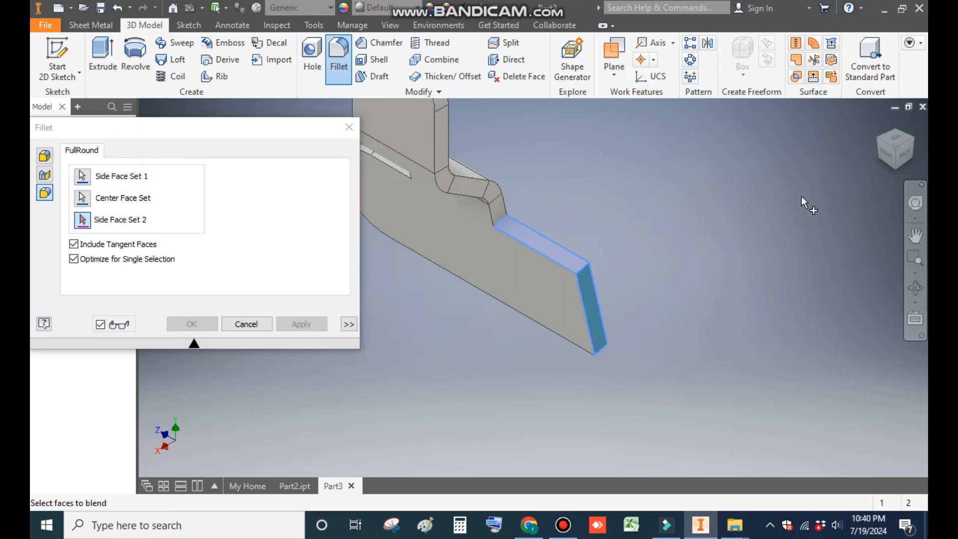
left_click(894, 166)
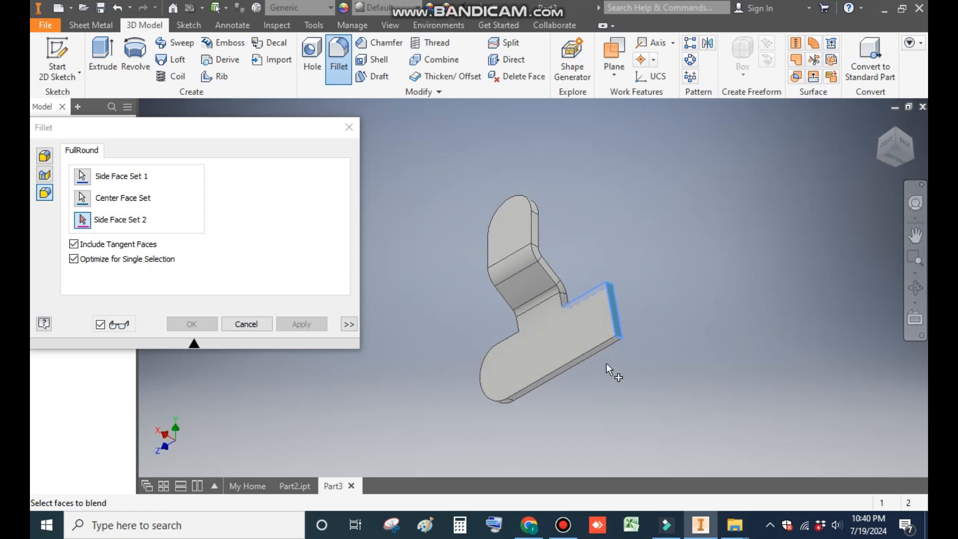
scroll(606, 363, "down", 4)
left_click(617, 322)
left_click(207, 325)
scroll(715, 250, "up", 4)
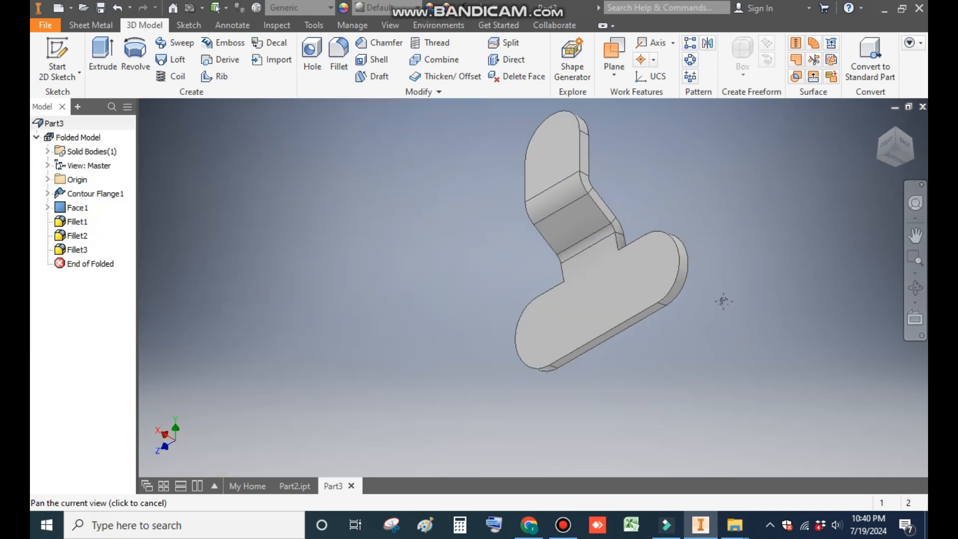
middle_click_drag(724, 301, 723, 314)
Step: Start a new sketch on the flat back face of the rounded upper section
left_click(879, 127)
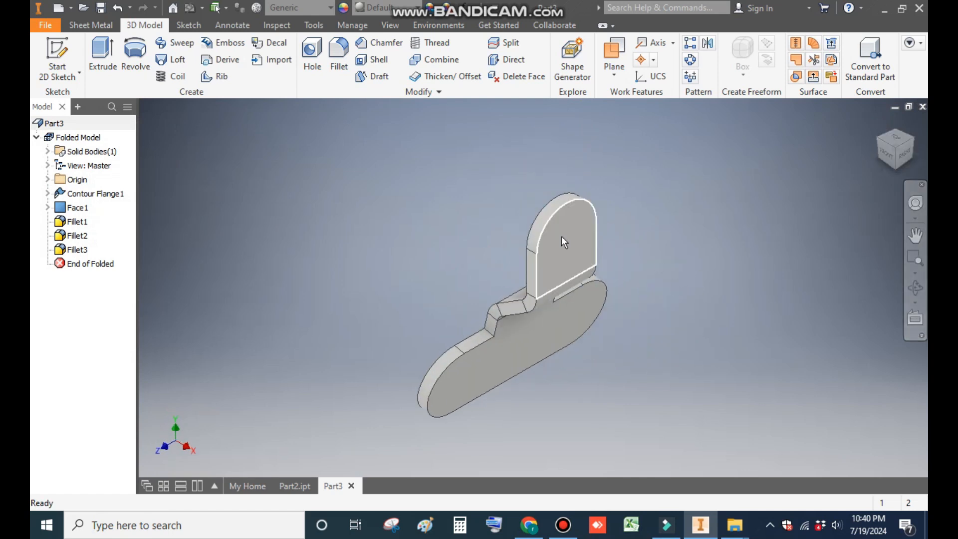
left_click(562, 237)
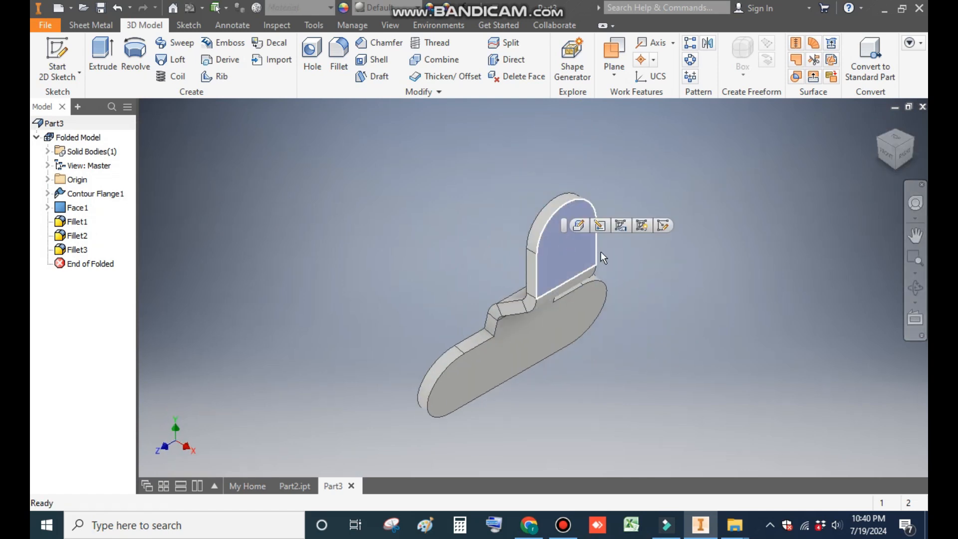
left_click(662, 228)
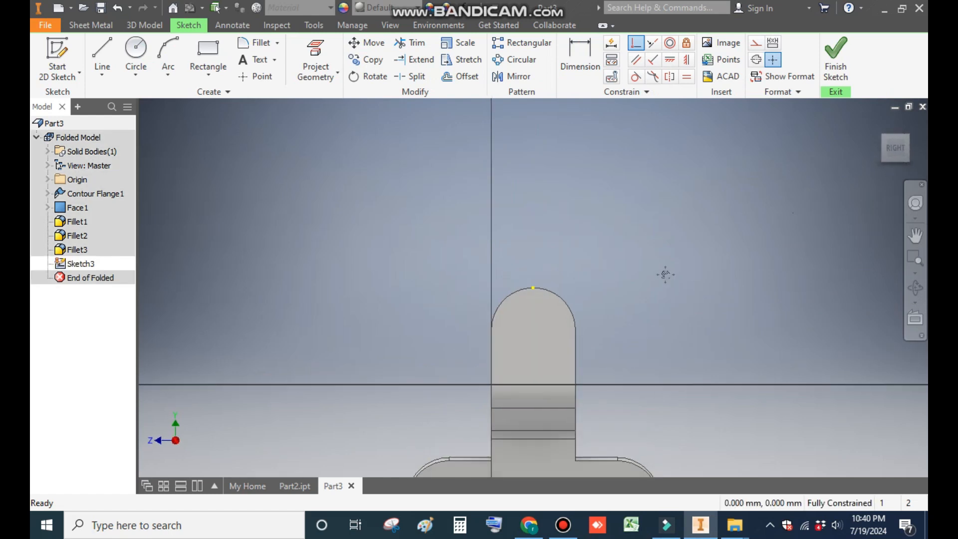
Step: Sketch a 5 mm diameter circle centred on the upper section's rounded end, and finish the sketch
left_click(140, 47)
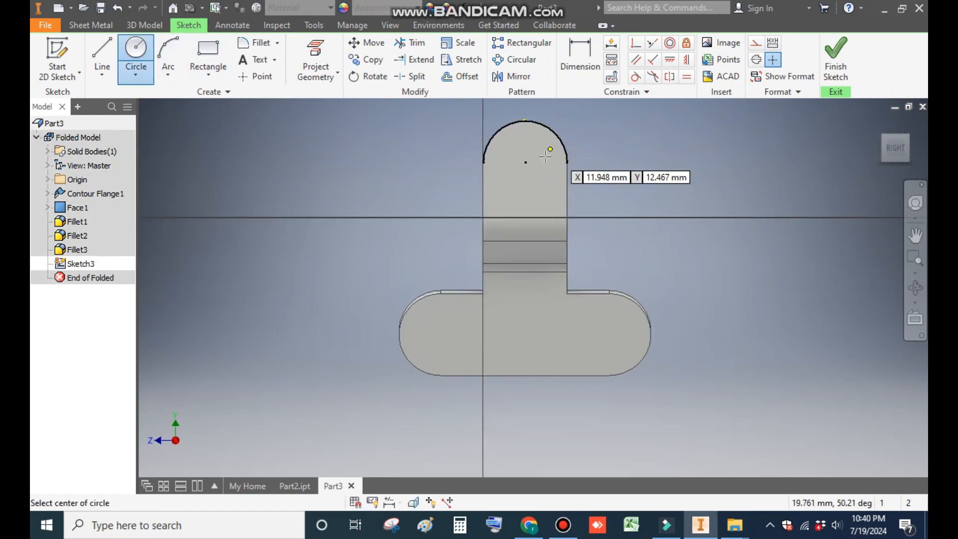
left_click(525, 162)
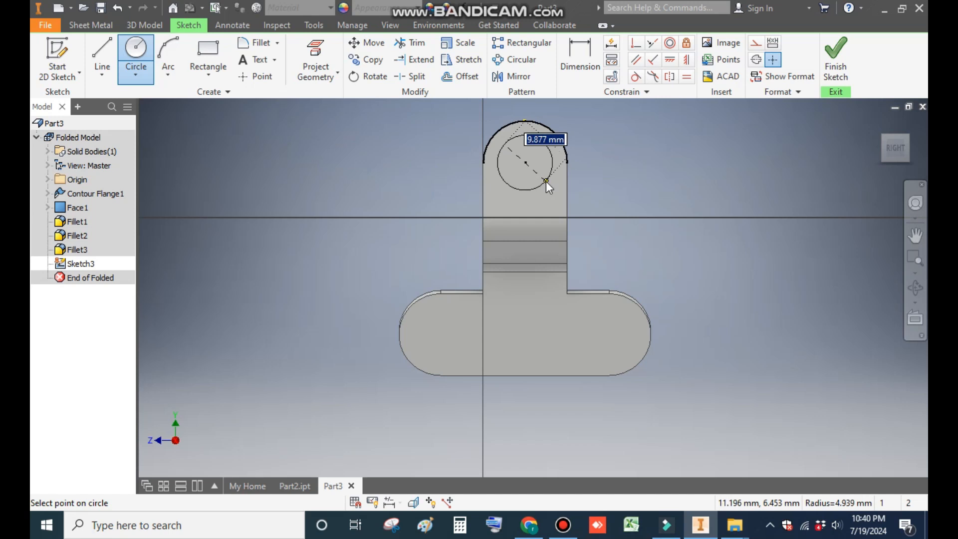
type("5")
key("Return")
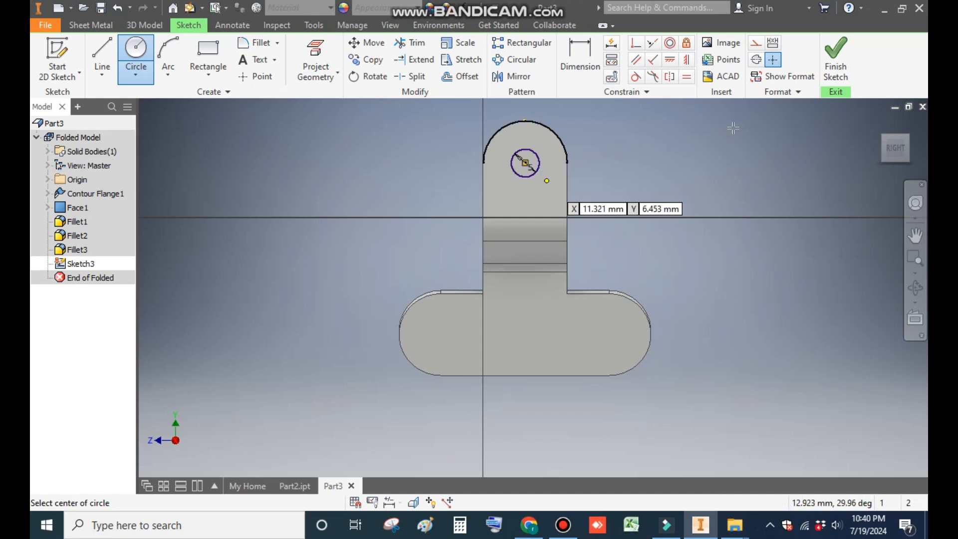
left_click(835, 59)
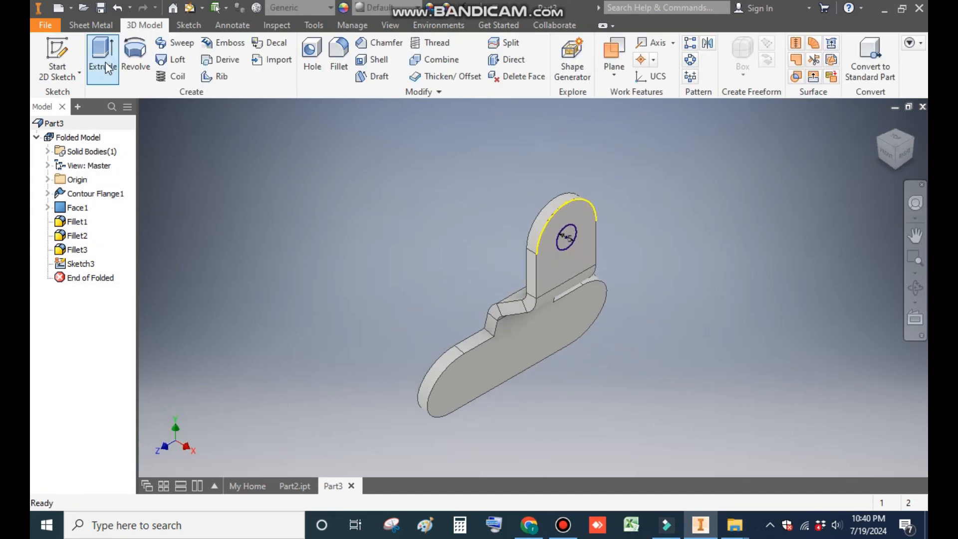
Step: Cut-extrude the 5 mm circle 10 mm through the rounded upper section
left_click(104, 64)
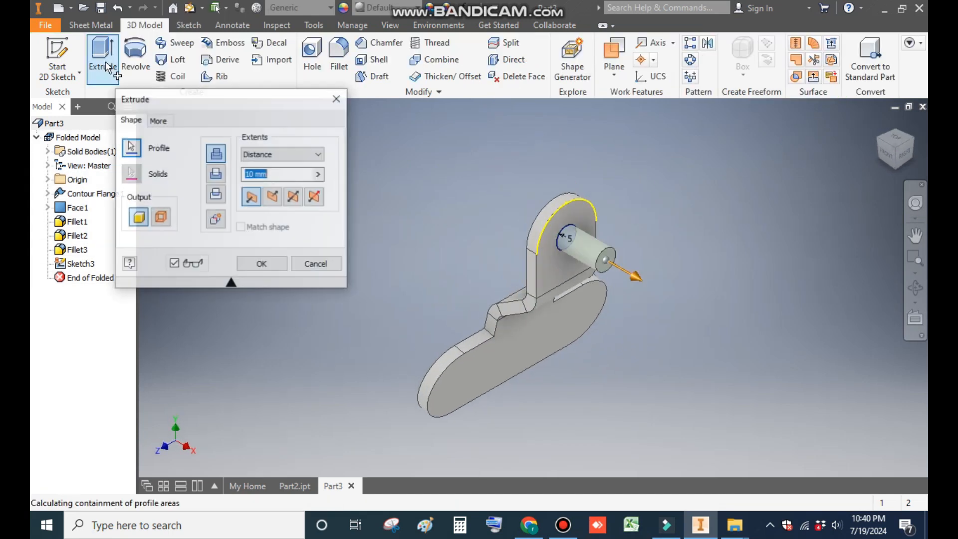
left_click(216, 174)
left_click(262, 264)
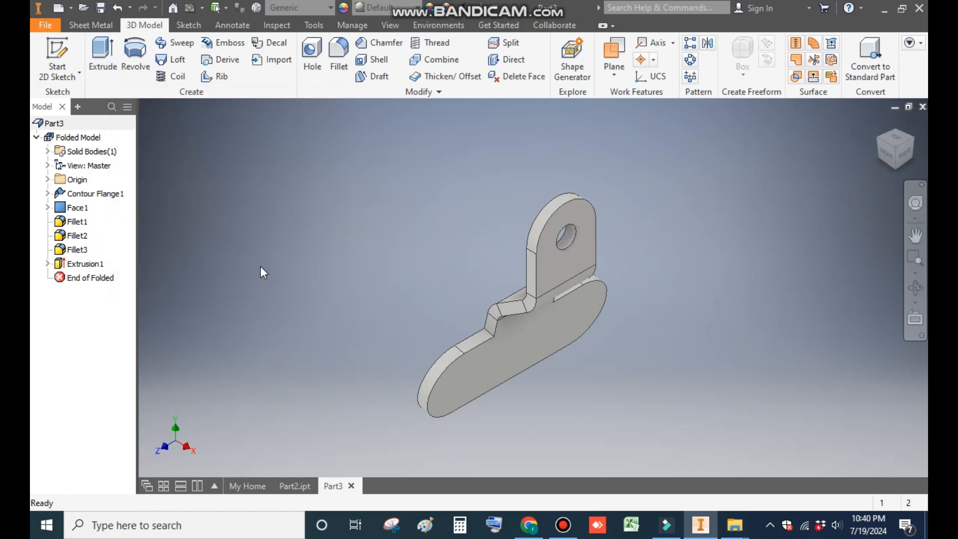
Step: Start a new sketch on the flat front face of the wide lower section
left_click(529, 349)
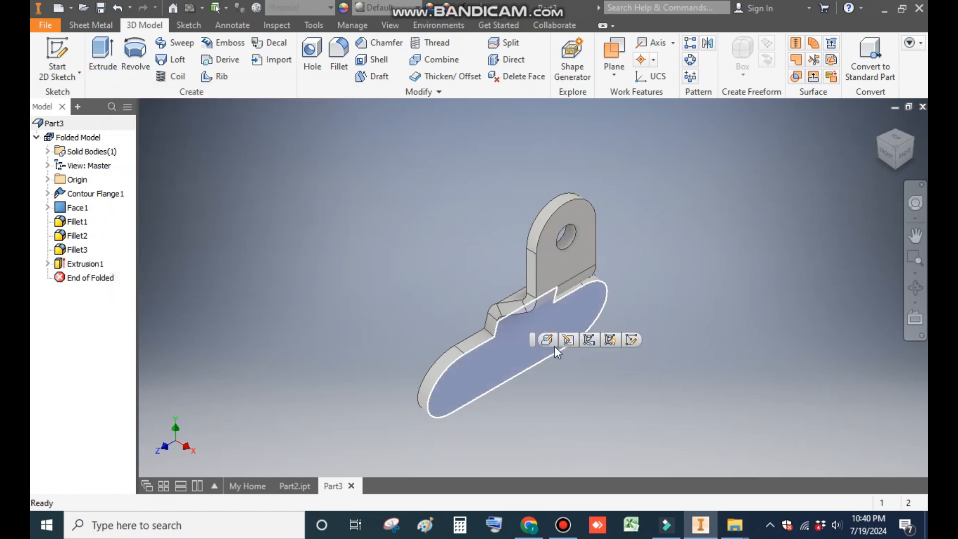
left_click(632, 340)
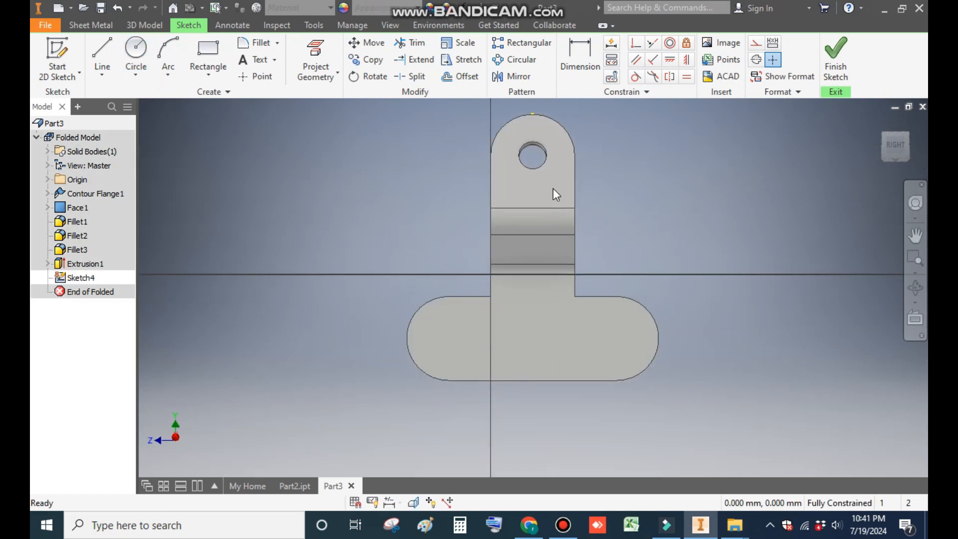
scroll(537, 152, "up", 10)
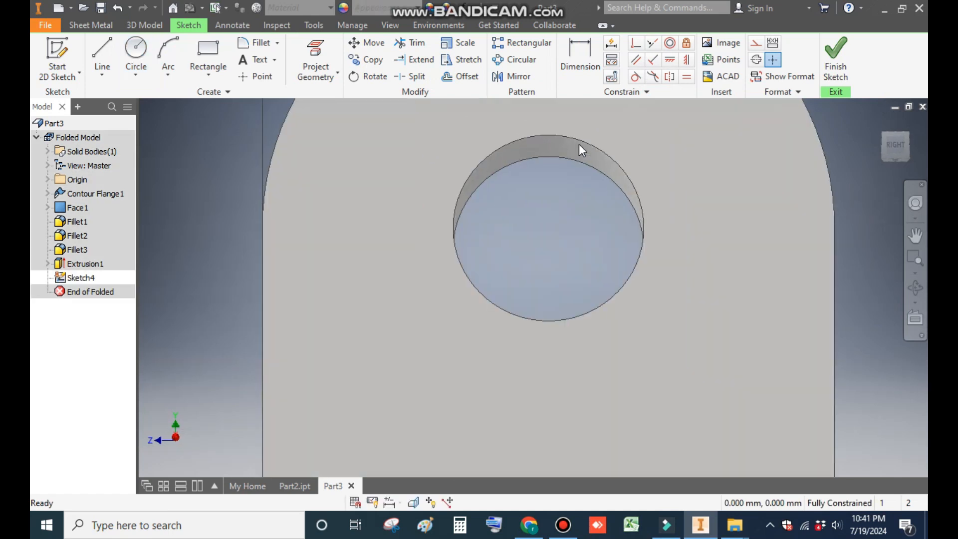
scroll(512, 148, "down", 8)
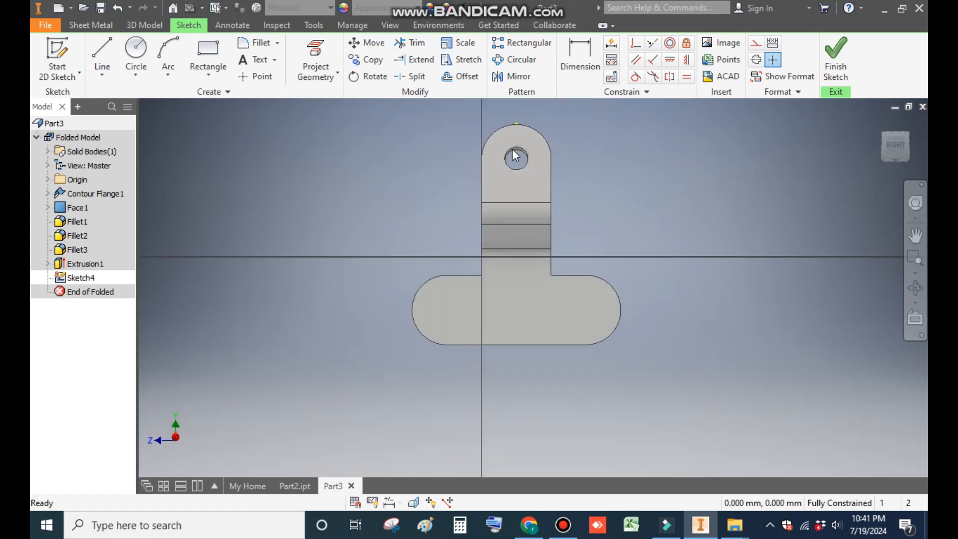
scroll(444, 323, "up", 4)
scroll(540, 309, "down", 1)
middle_click_drag(540, 310, 535, 372)
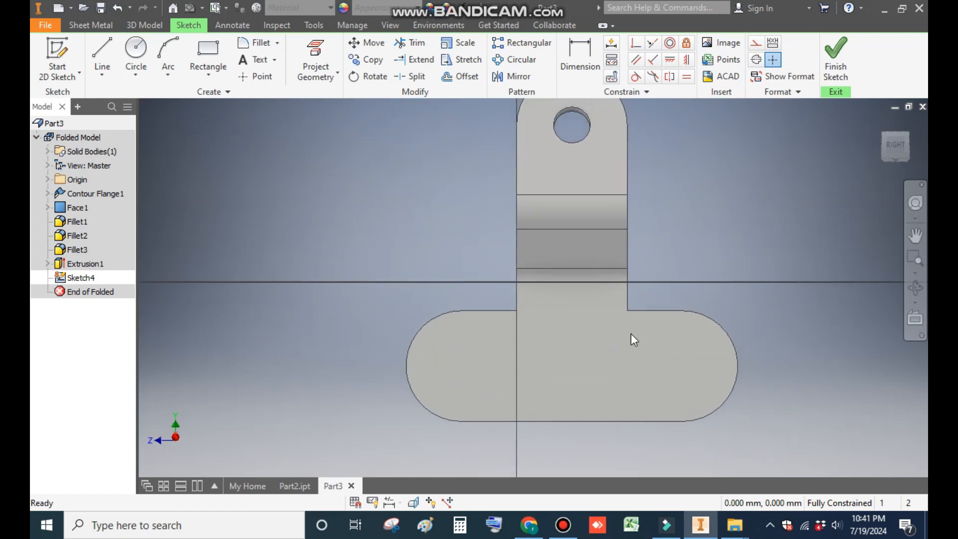
Step: Sketch a 5 mm diameter circle centred on each rounded end of the wide lower face, and finish the sketch
left_click(136, 50)
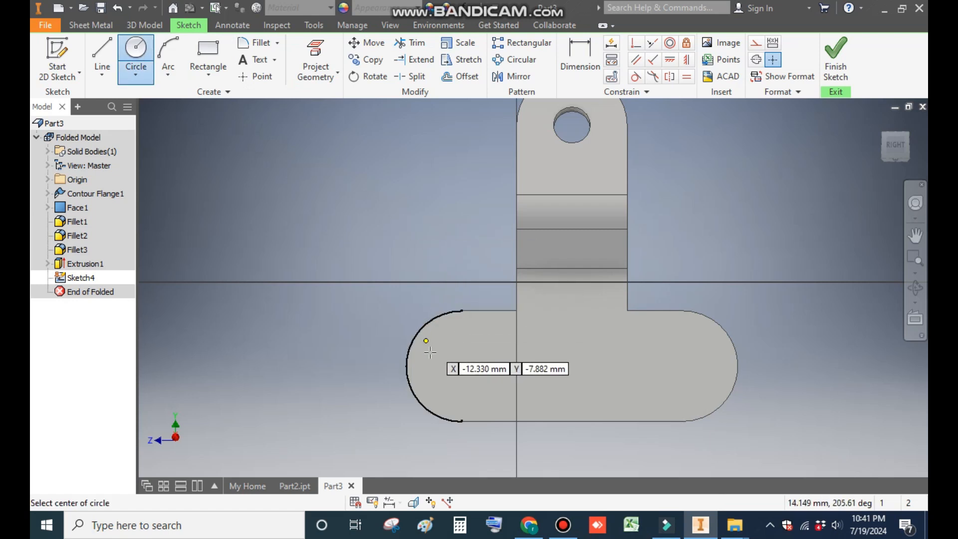
left_click(462, 367)
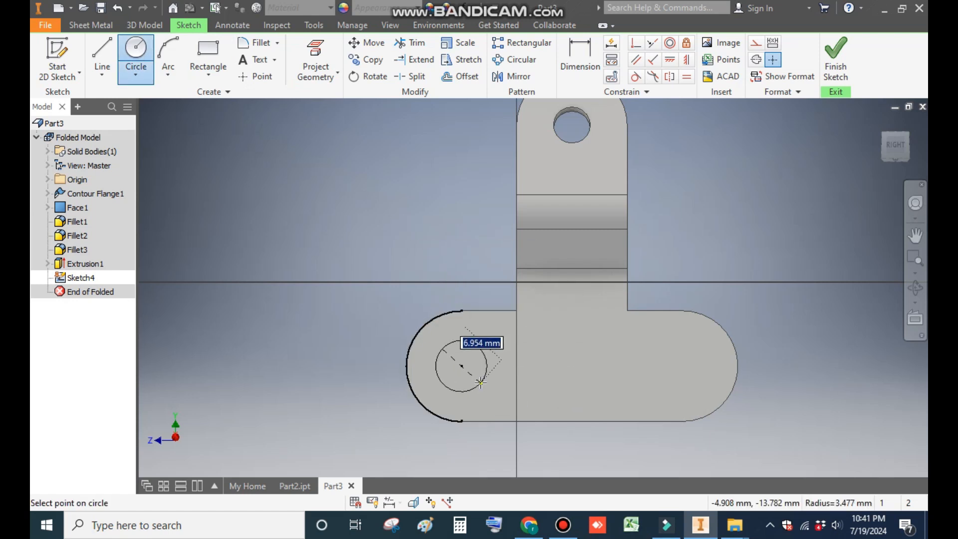
type("5")
key("Return")
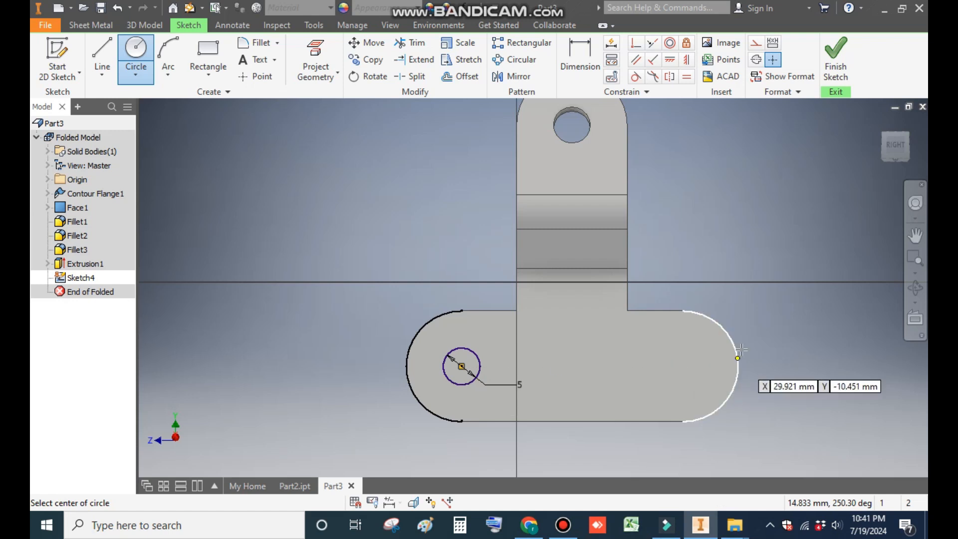
left_click(681, 366)
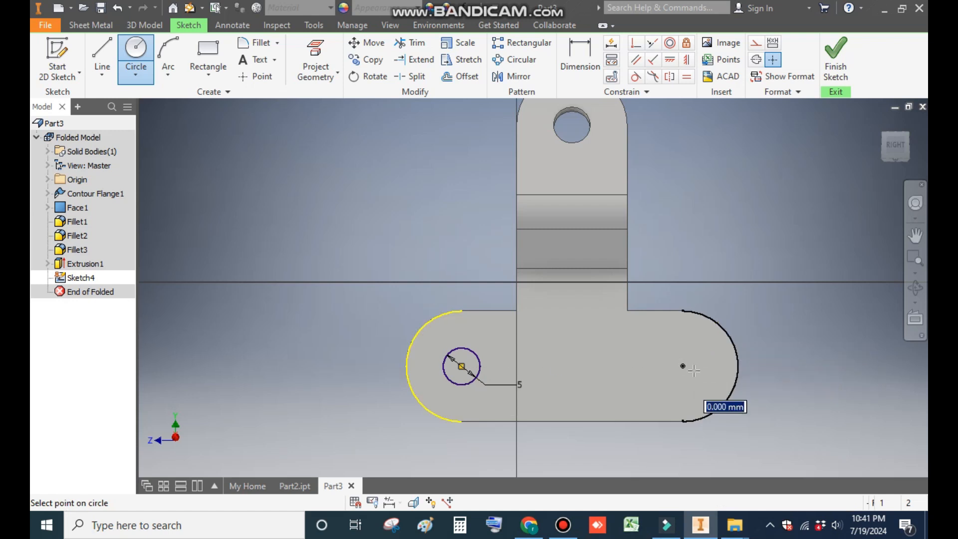
type("5")
key("Return")
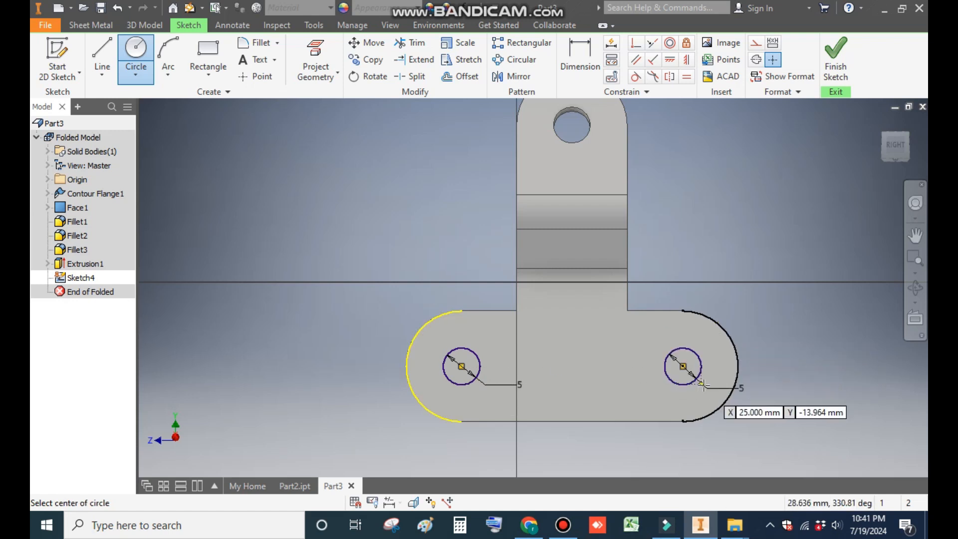
left_click(847, 80)
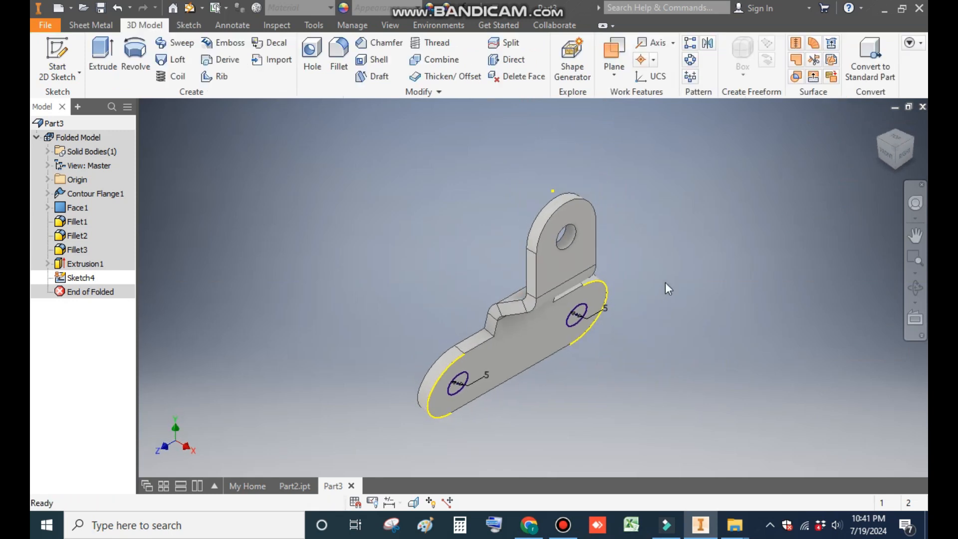
Step: Cut-extrude both 5 mm circles 10 mm through the wide lower section
left_click(106, 53)
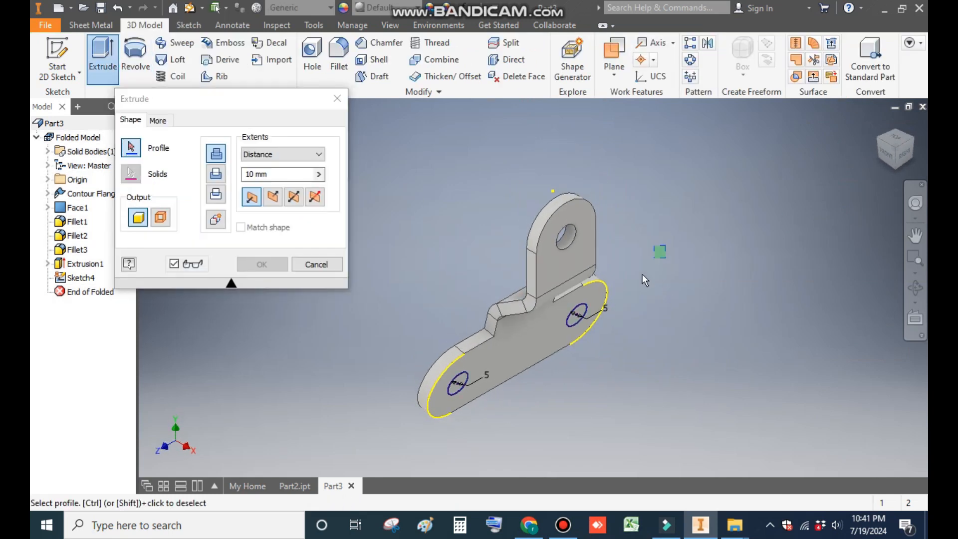
left_click(216, 175)
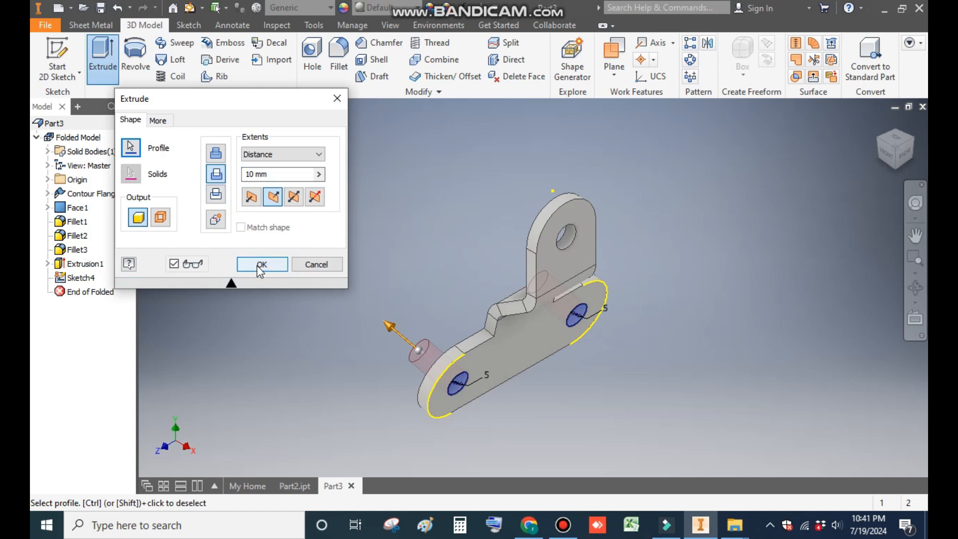
left_click(257, 266)
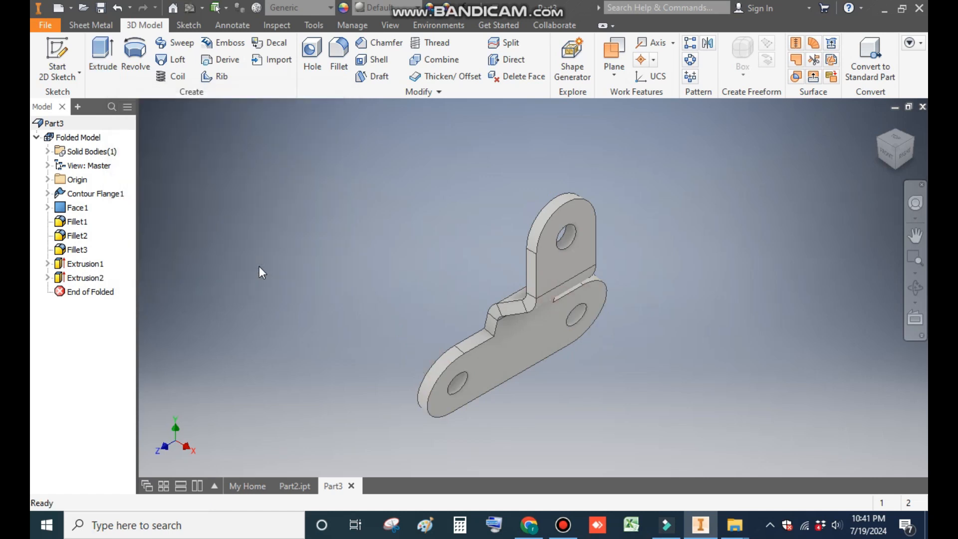
Step: Compare the model with the bent ends of the reference part in Part2.ipt, and return to Part3
left_click(915, 235)
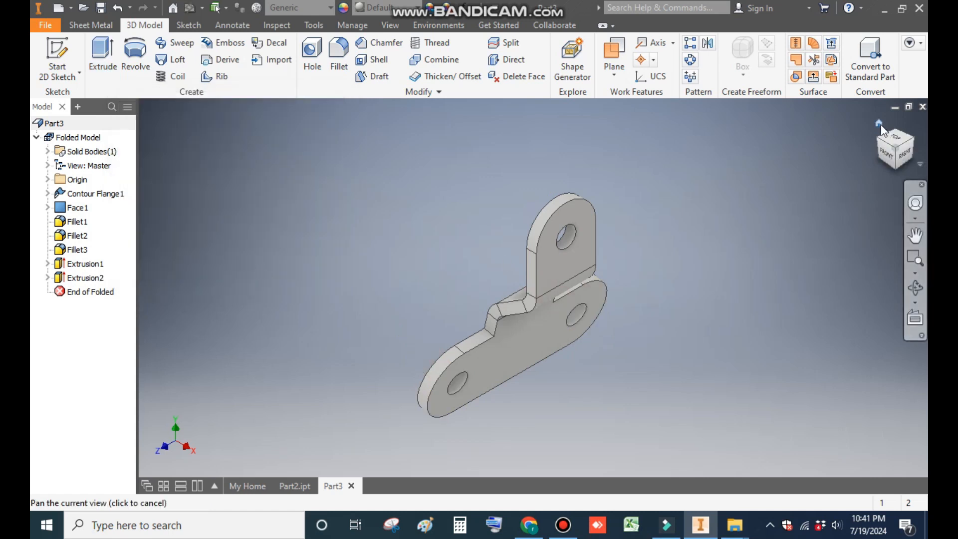
scroll(520, 425, "down", 2)
middle_click_drag(520, 427, 552, 424)
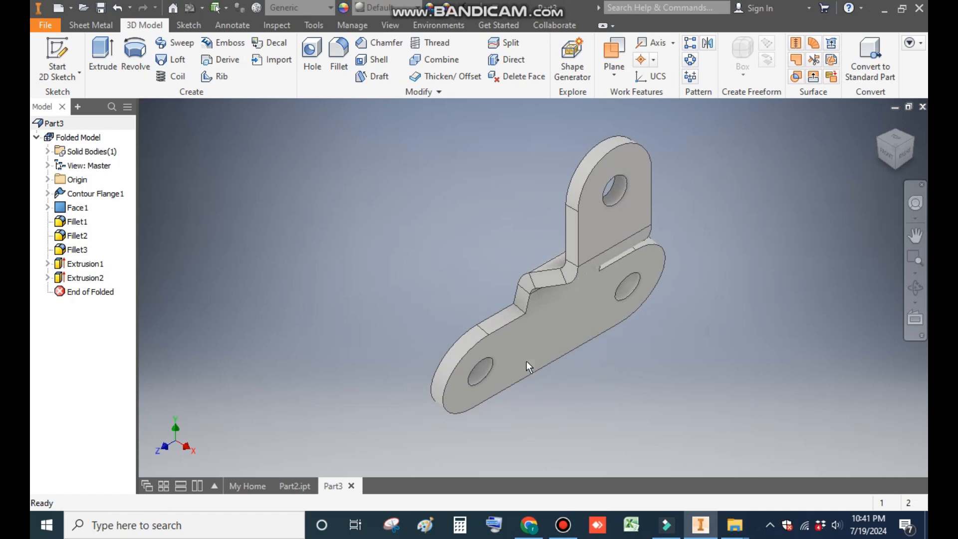
left_click(293, 485)
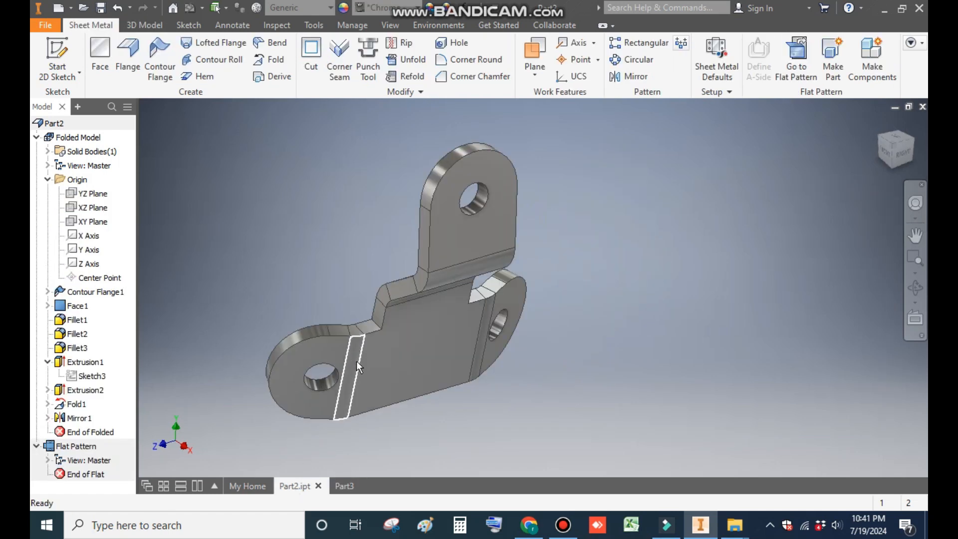
left_click(347, 486)
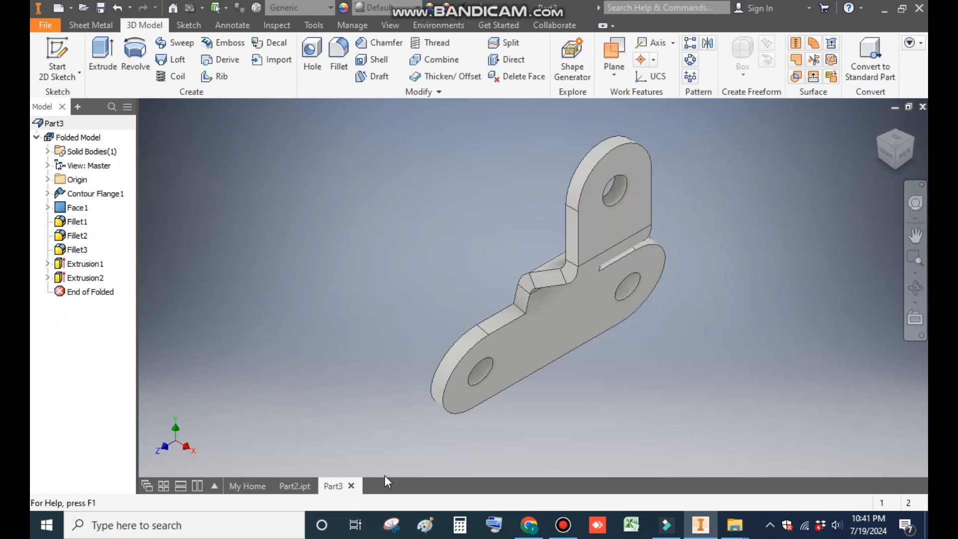
Step: On a new sketch on the wide lower face, draw a vertical bend line from the midpoint of the short upper edge to the lower edge
left_click(522, 337)
left_click(620, 327)
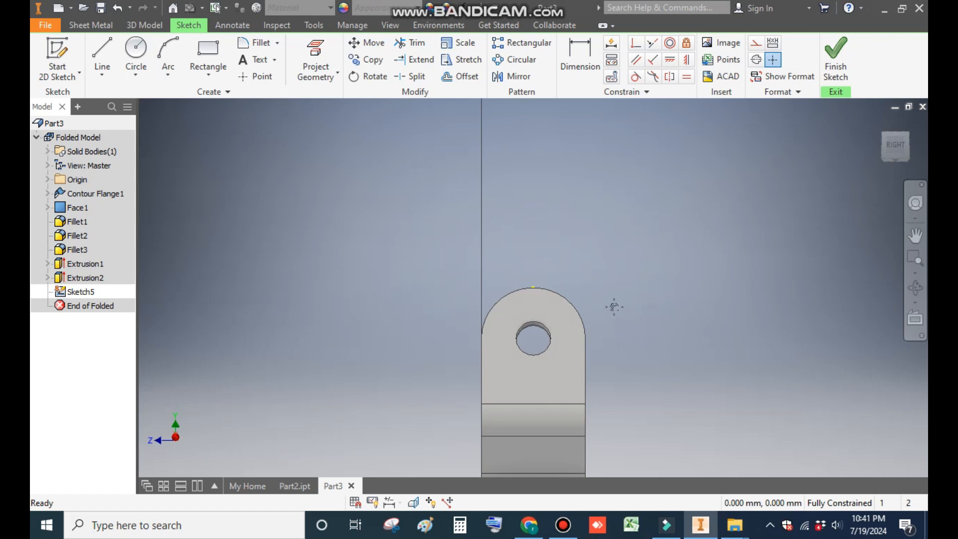
left_click(102, 56)
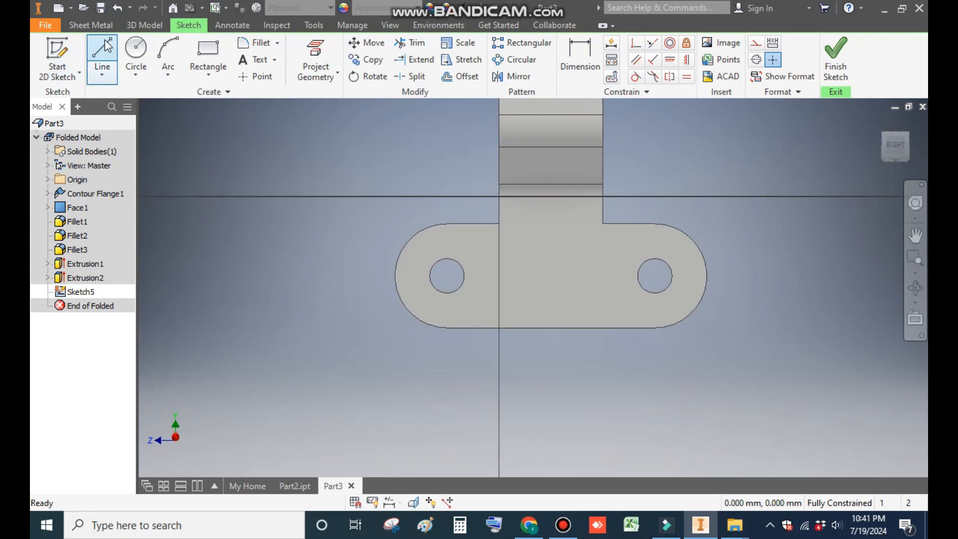
left_click(474, 223)
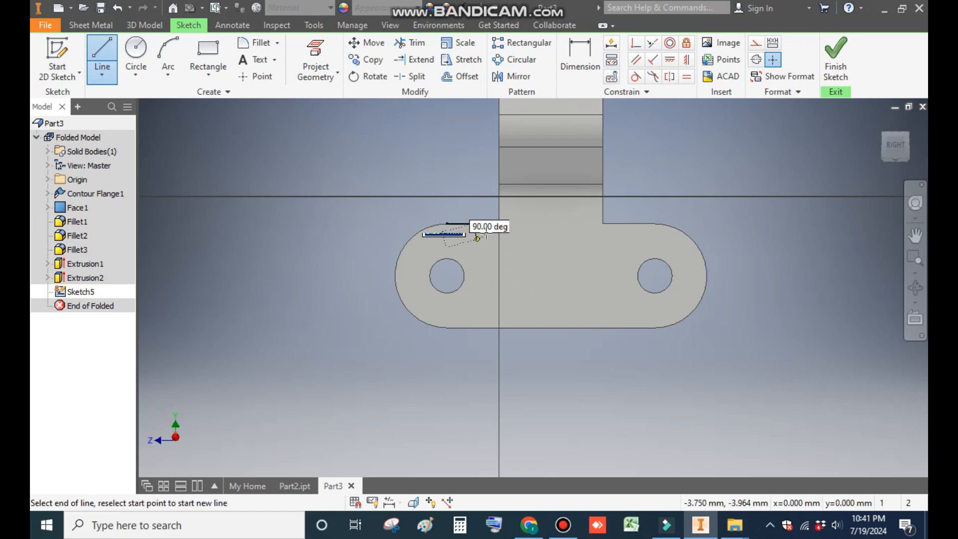
left_click(473, 328)
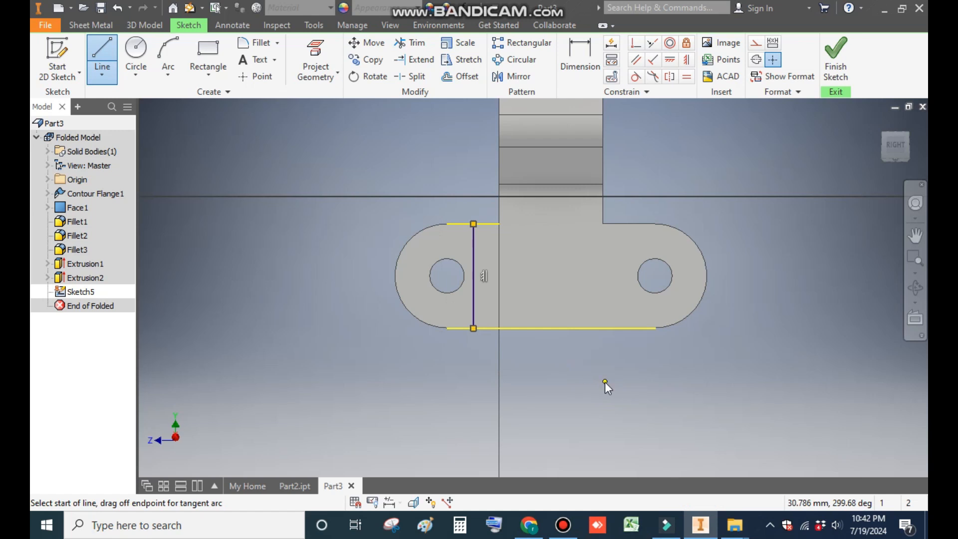
key("Escape")
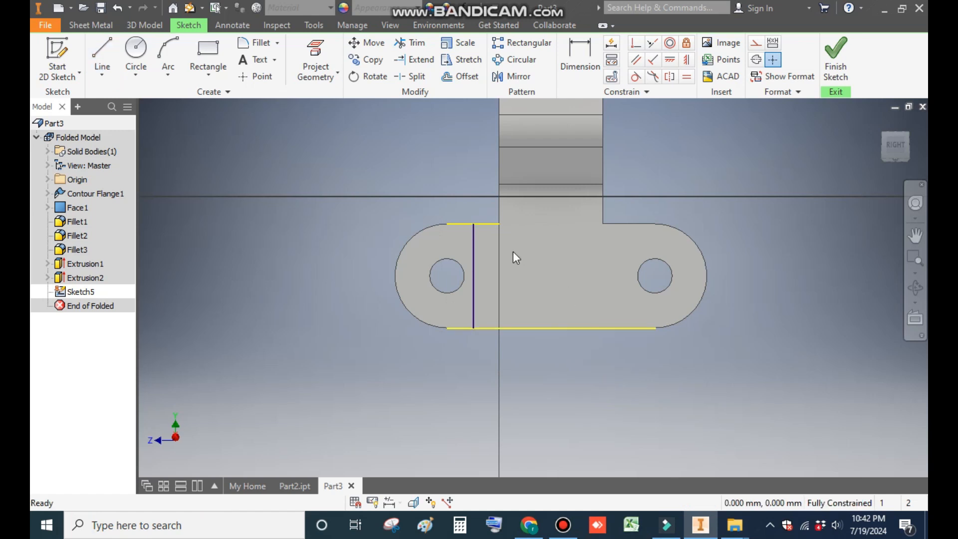
Step: Convert the two projected horizontal edges to construction lines, leaving the bend line solid, and finish the sketch
left_click(489, 224)
left_click(750, 44)
left_click(649, 269)
left_click(553, 328)
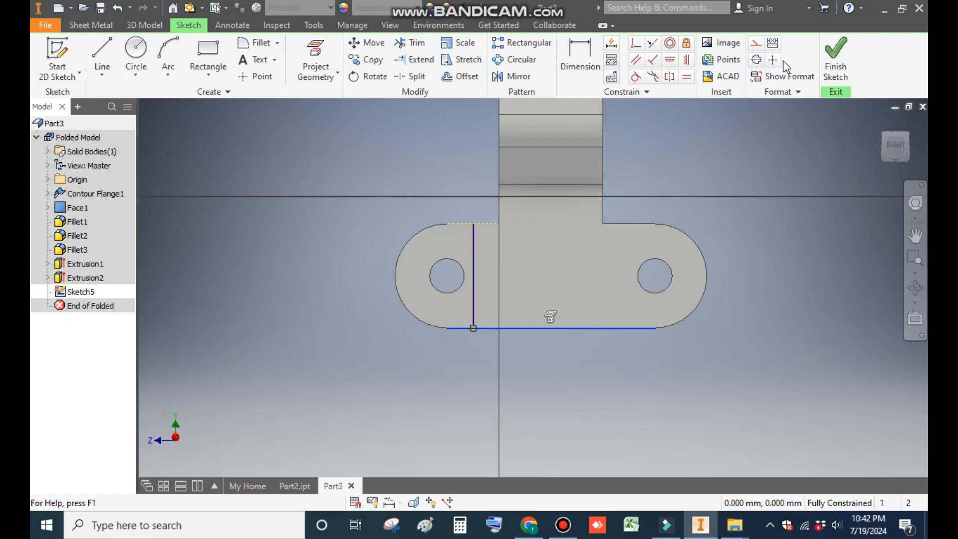
left_click(755, 43)
left_click(809, 211)
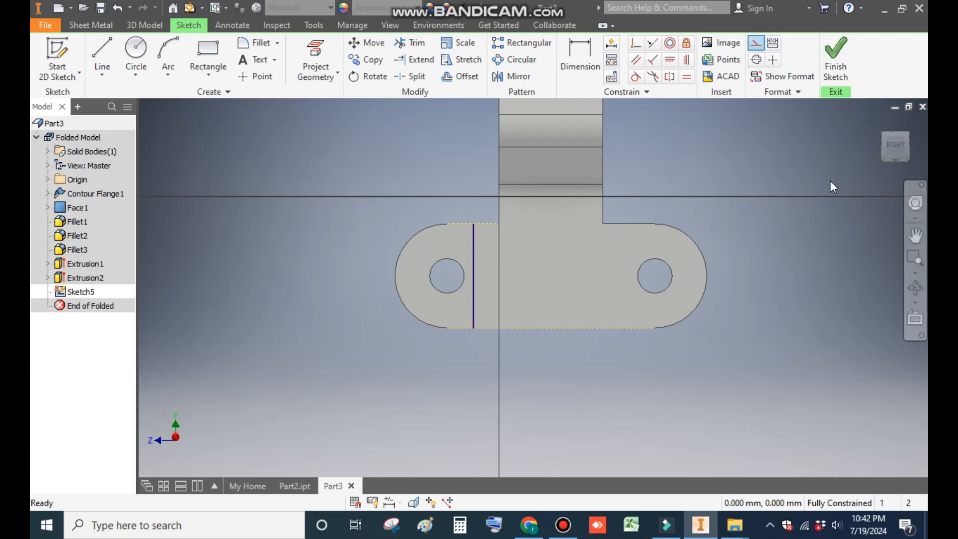
left_click(836, 57)
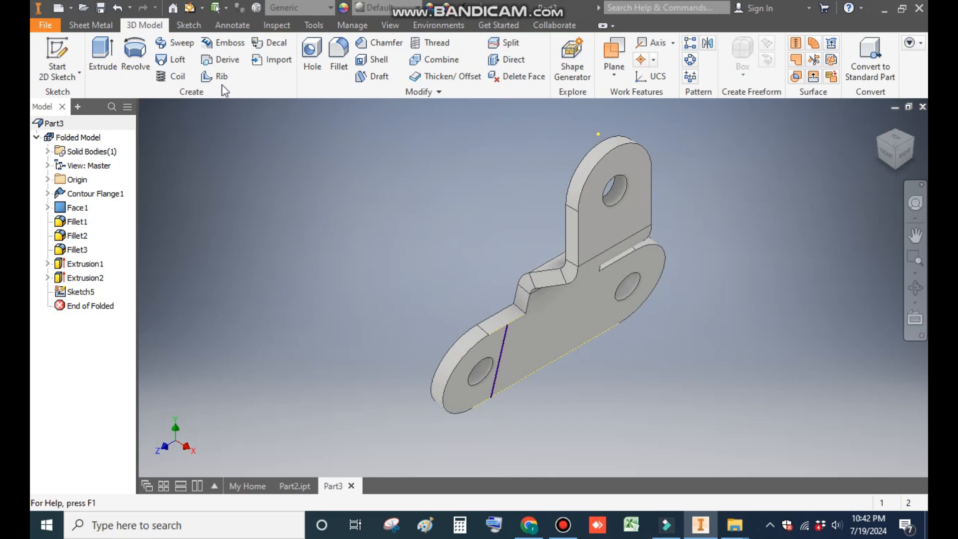
Step: Fold the rounded end along the sketched bend line at a 25° angle, with both the side and the direction flipped
left_click(95, 27)
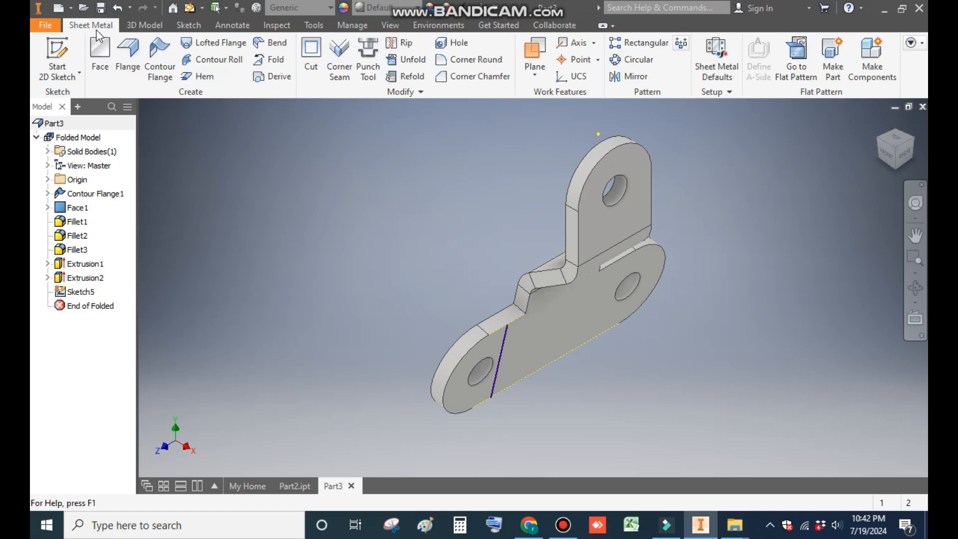
left_click(275, 59)
left_click(506, 344)
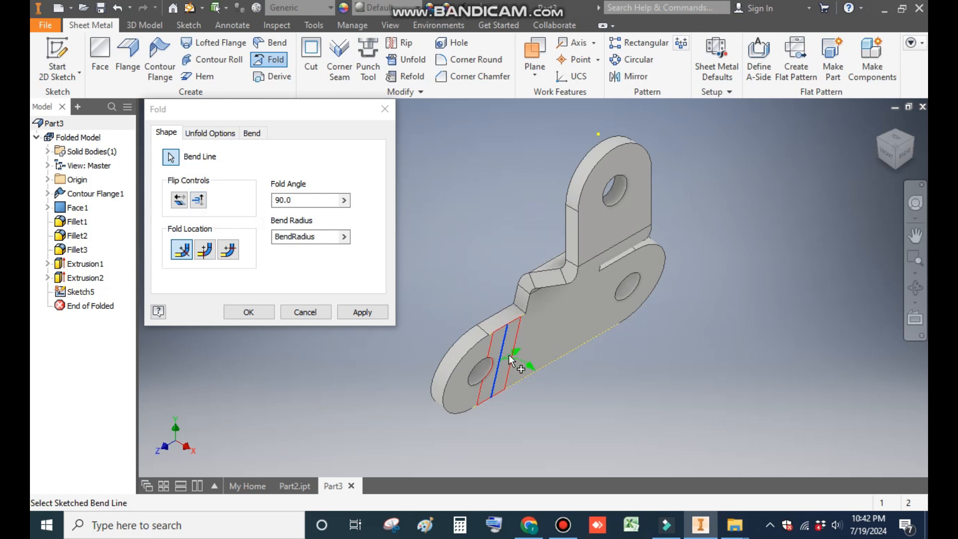
left_click(179, 200)
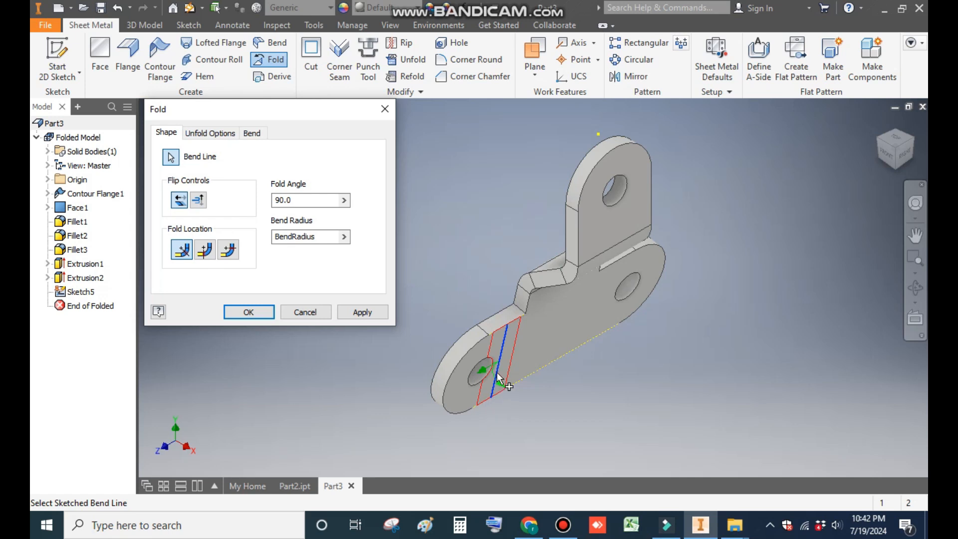
left_click(197, 206)
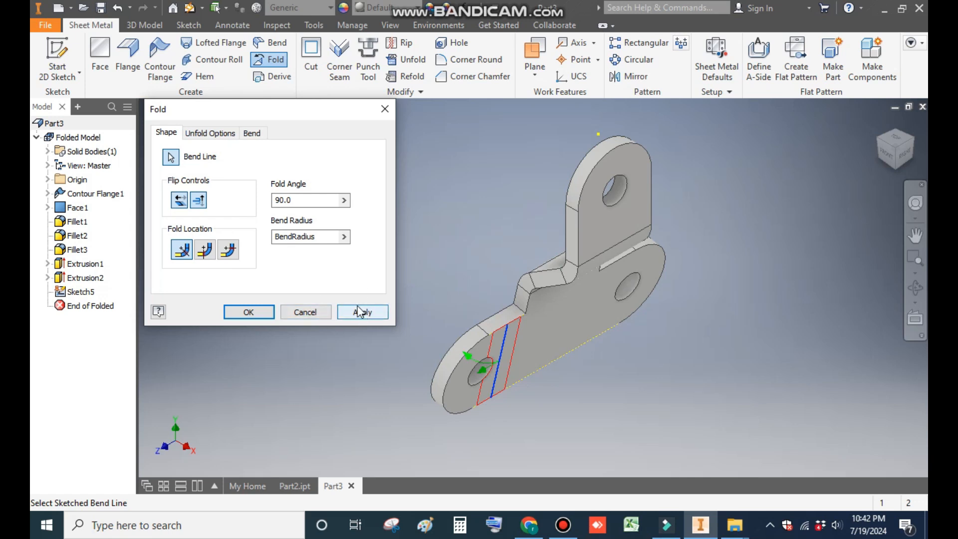
left_click(283, 200)
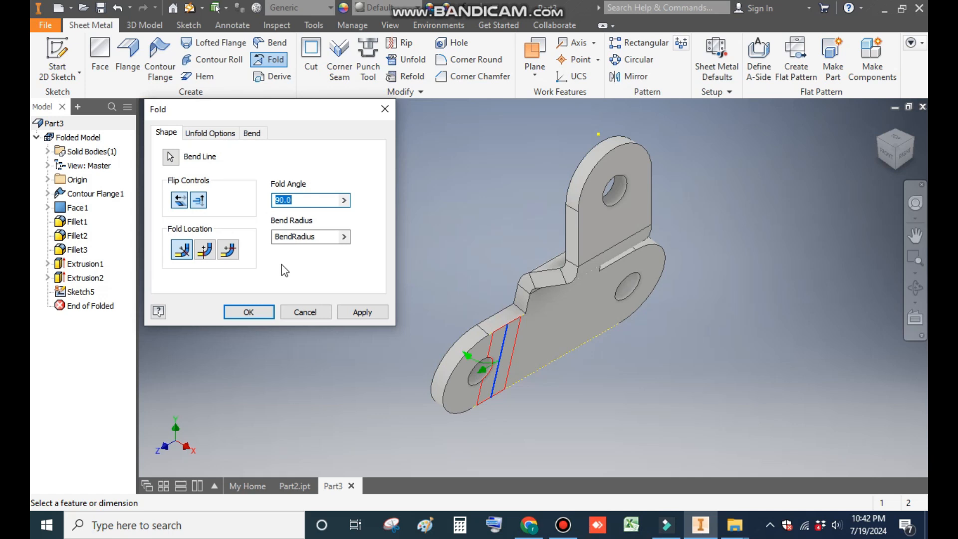
type("25")
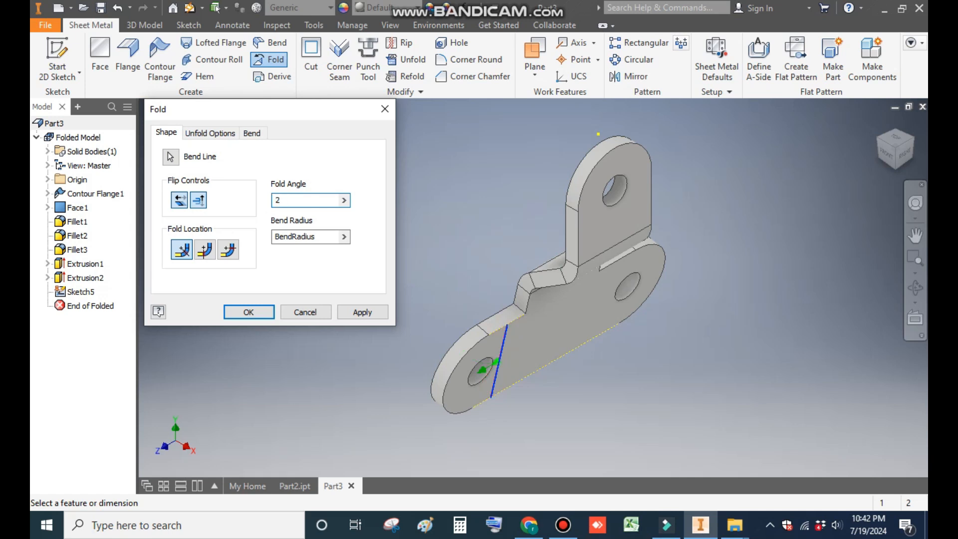
left_click(368, 312)
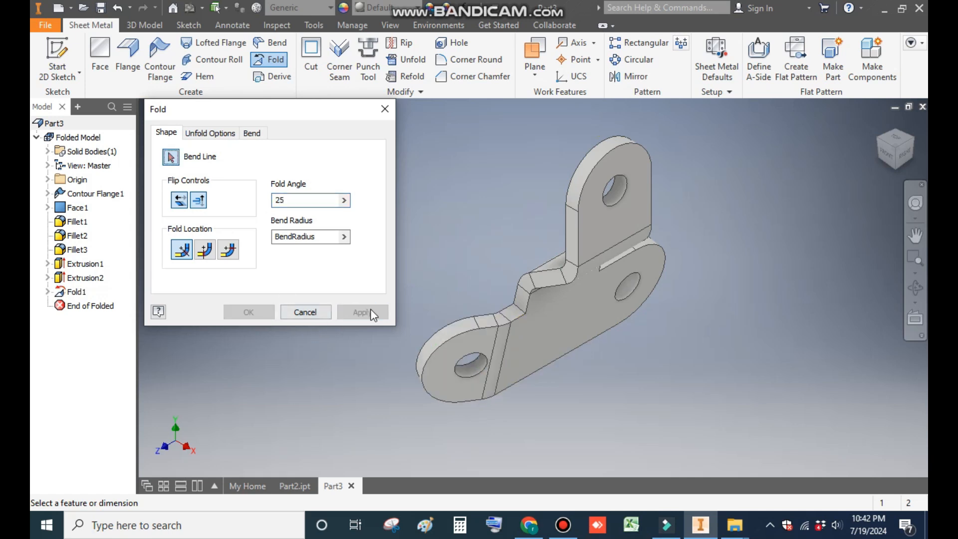
Step: Leave the Fold command and inspect the folded end from the front and in the home view
left_click(384, 109)
scroll(501, 448, "down", 2)
middle_click_drag(501, 448, 479, 468)
scroll(479, 469, "up", 1)
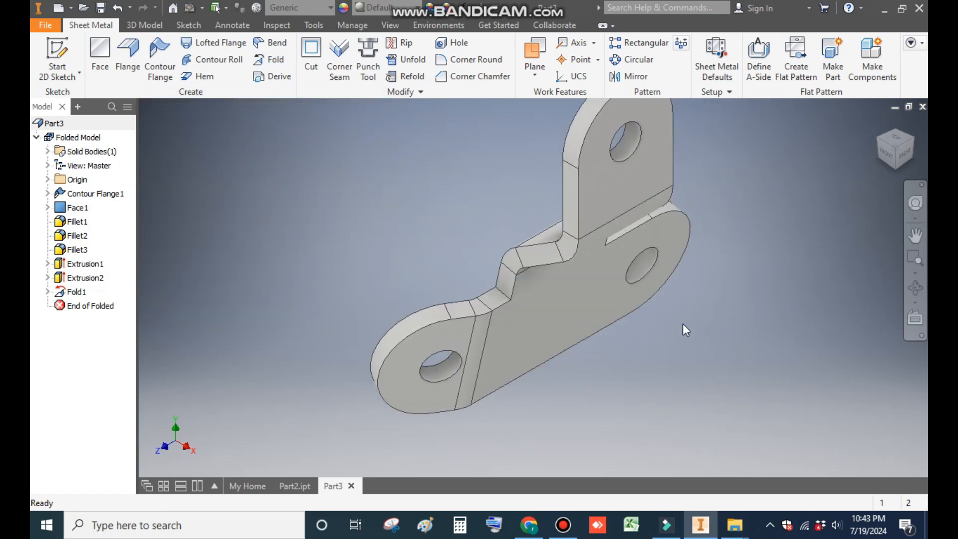
left_click(890, 158)
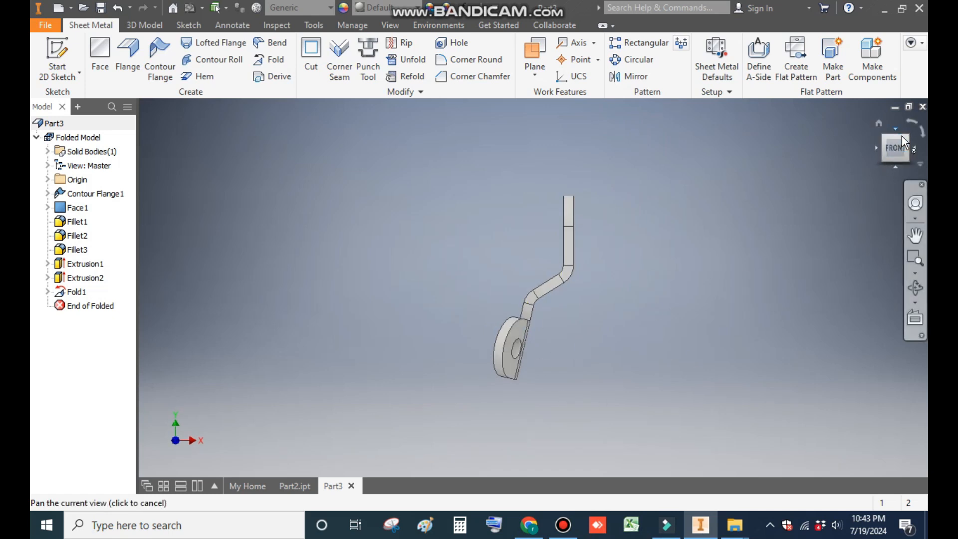
left_click(879, 125)
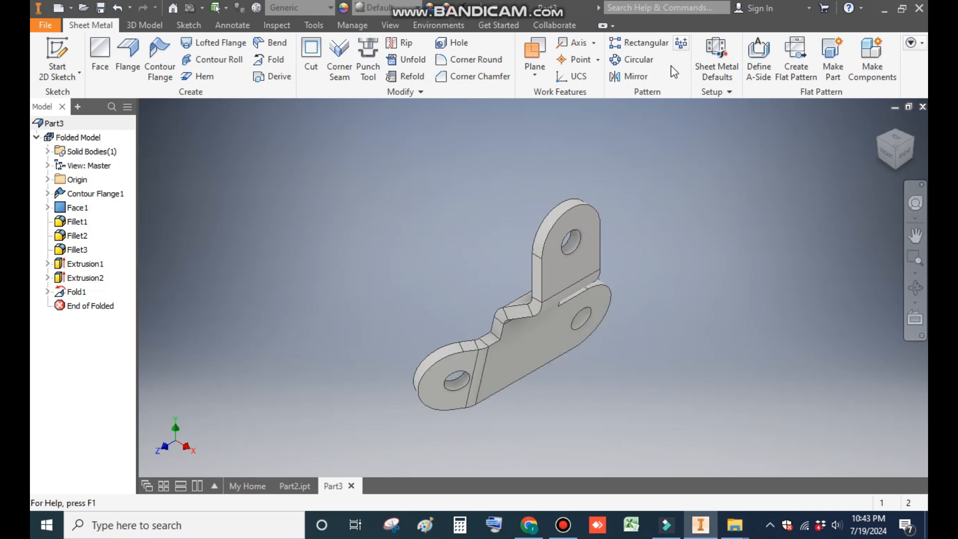
Step: Mirror the fold feature about the XY origin plane to bend the opposite rounded end
left_click(630, 76)
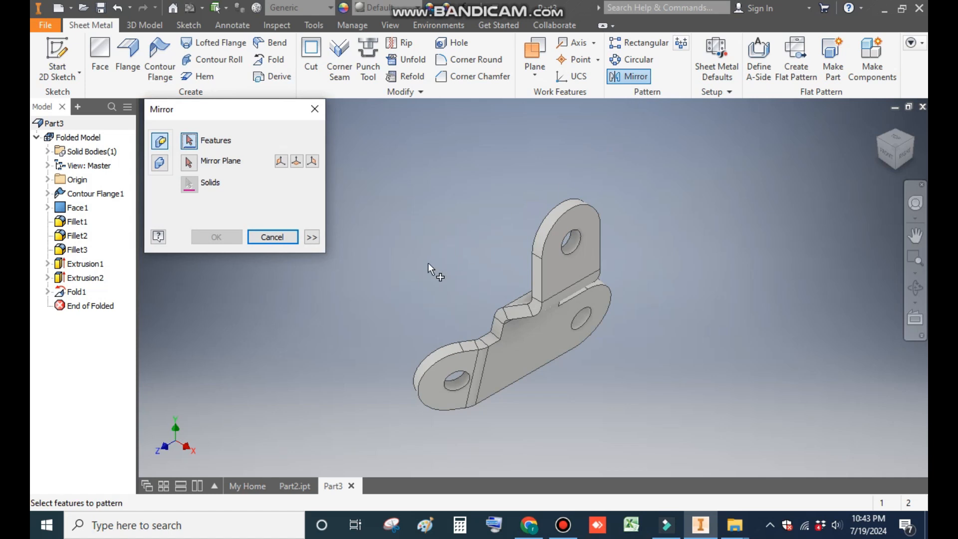
left_click(74, 293)
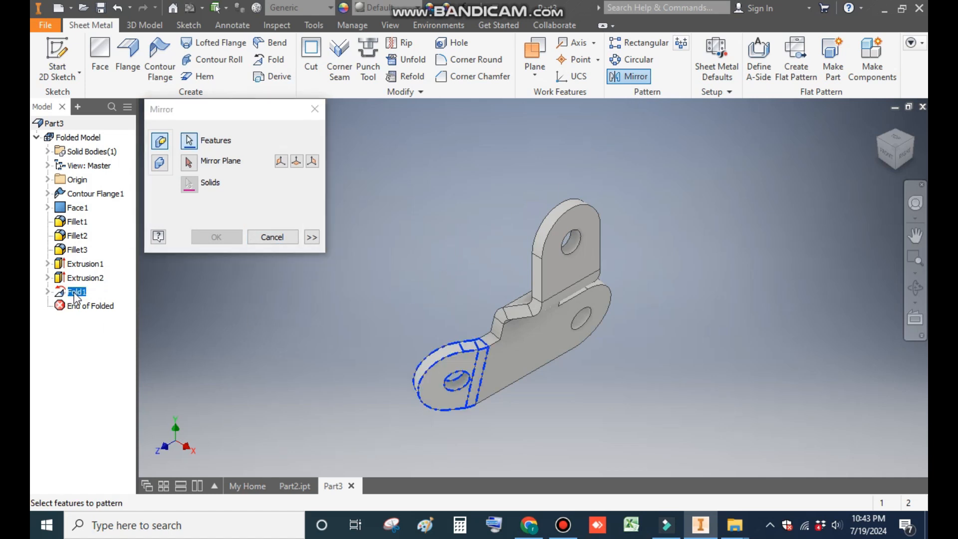
left_click(190, 163)
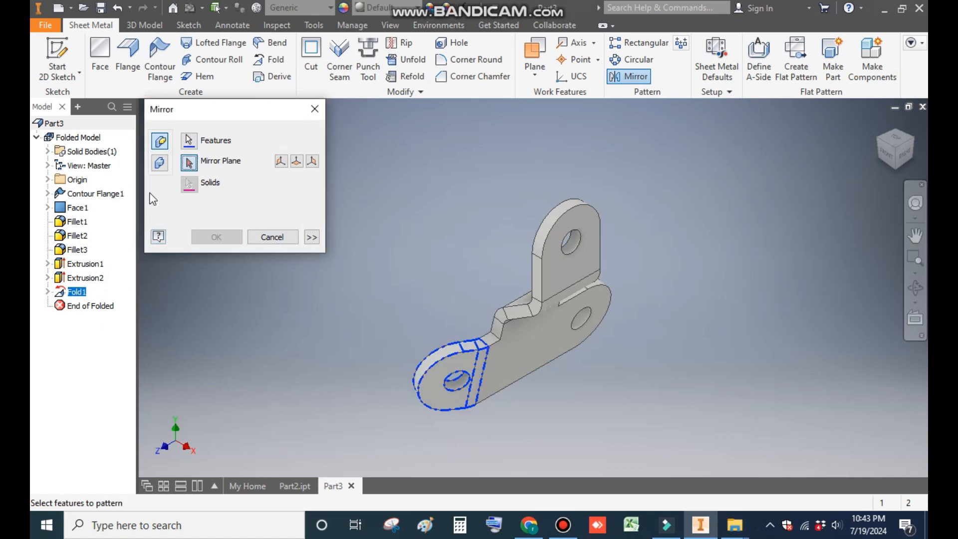
left_click(48, 180)
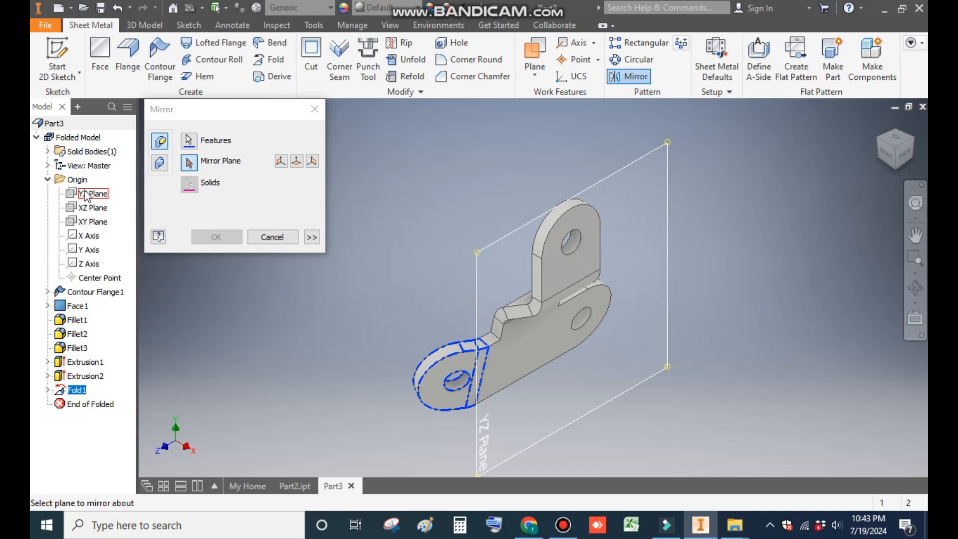
left_click(87, 223)
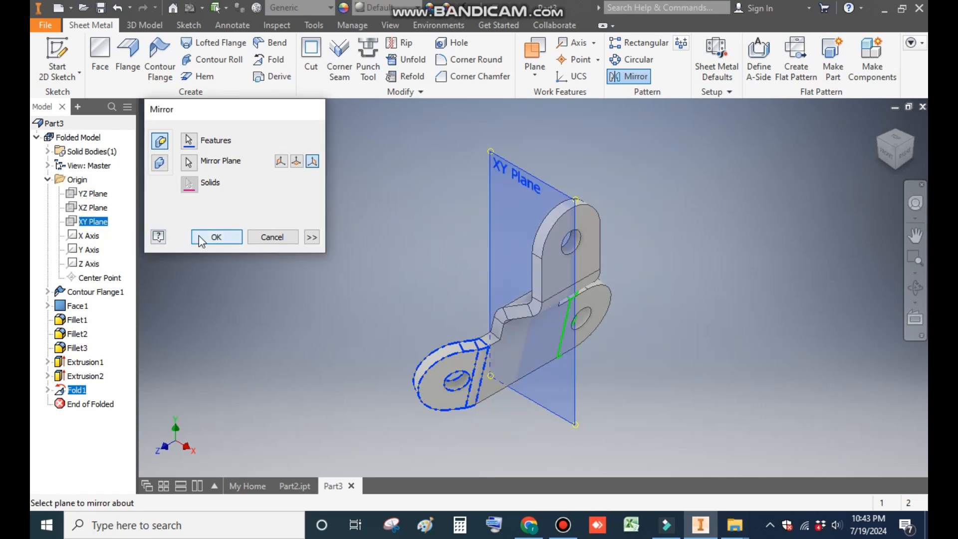
left_click(201, 239)
scroll(602, 356, "up", 3)
middle_click_drag(616, 357, 657, 374)
scroll(658, 373, "down", 1)
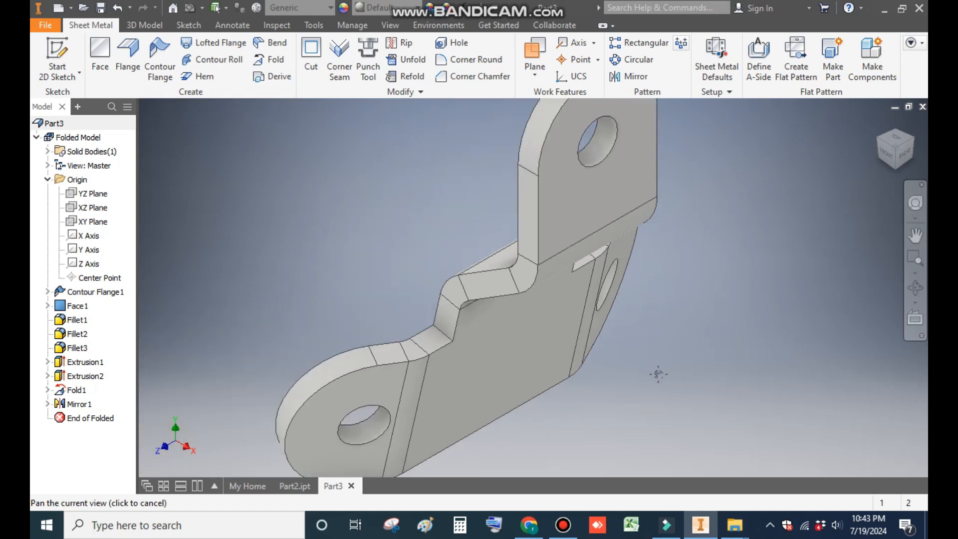
scroll(705, 265, "down", 3)
middle_click_drag(705, 266, 687, 280)
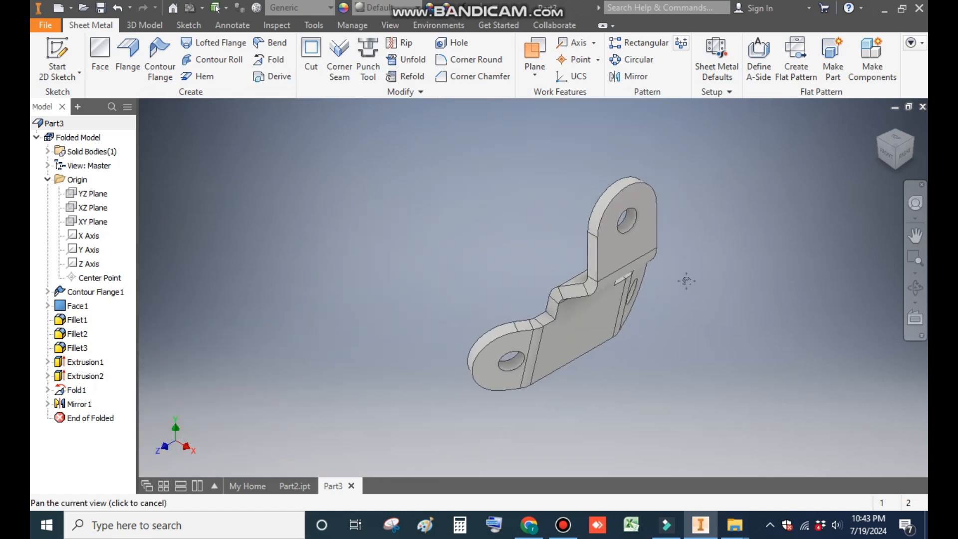
scroll(686, 279, "up", 1)
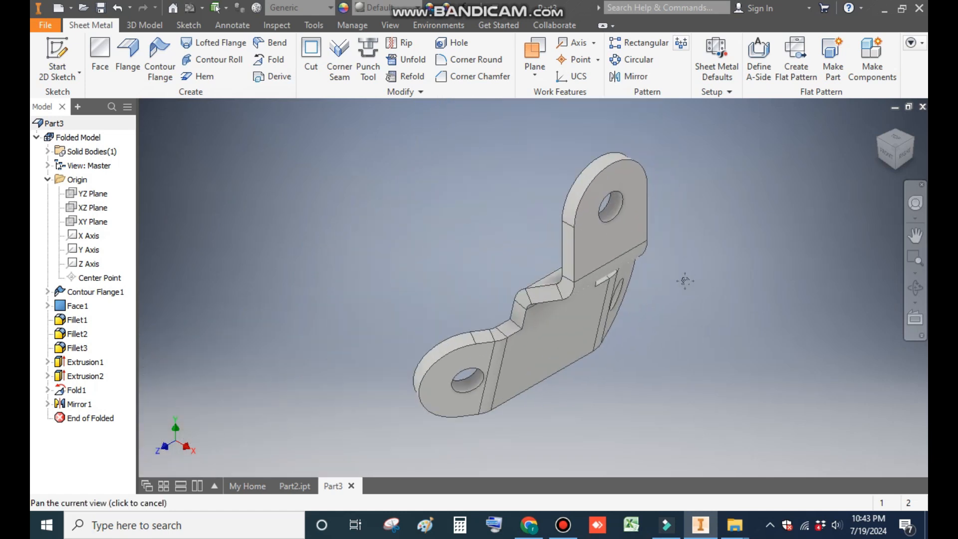
Step: Set the part's appearance to Chrome - Polished from the Inventor Material Library
left_click(389, 11)
scroll(404, 212, "up", 6)
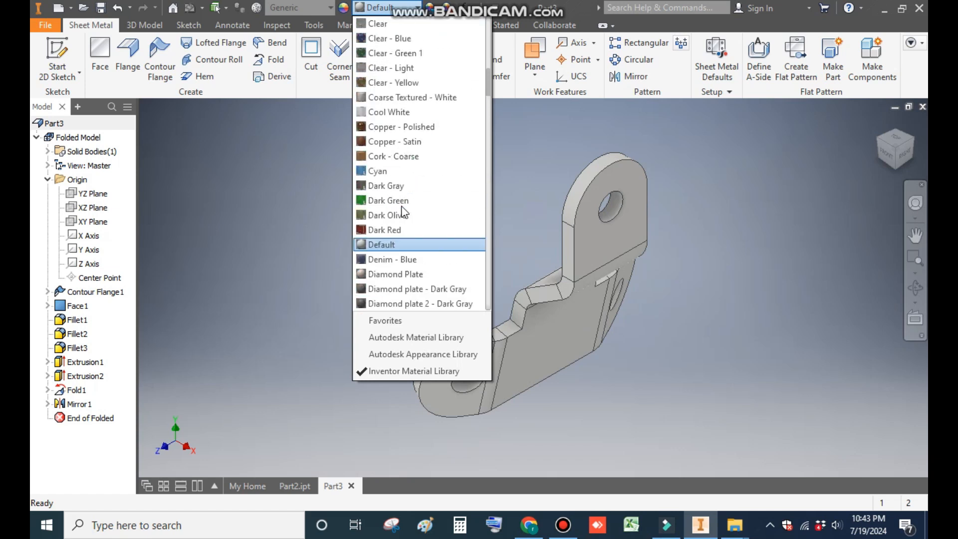
scroll(404, 212, "up", 3)
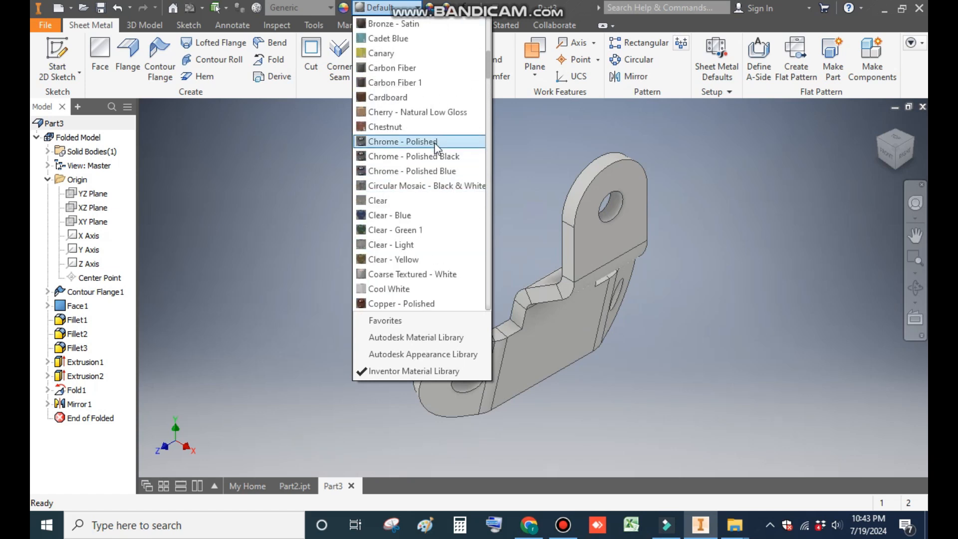
left_click(409, 142)
middle_click_drag(409, 207, 380, 213)
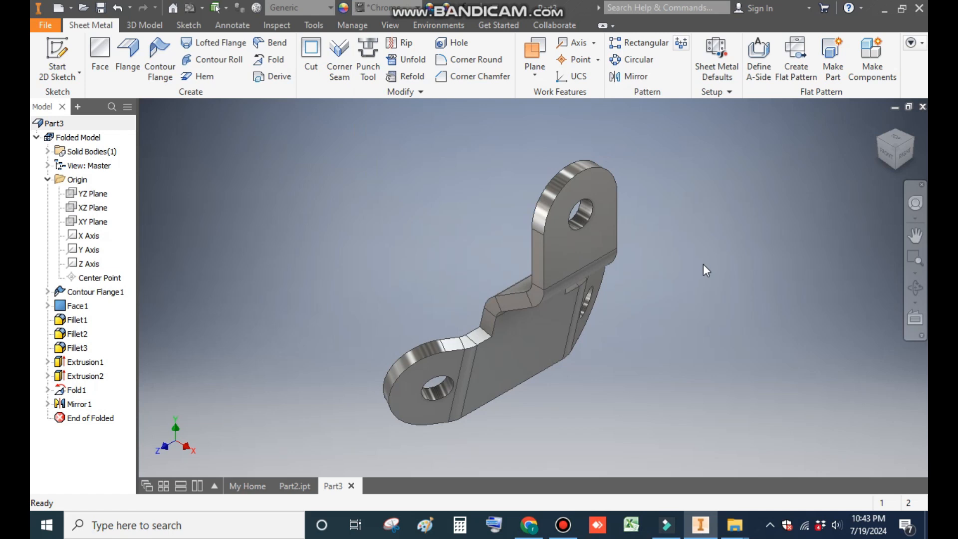
Step: Create the flat pattern of the sheet metal part and return to the folded part
left_click(804, 52)
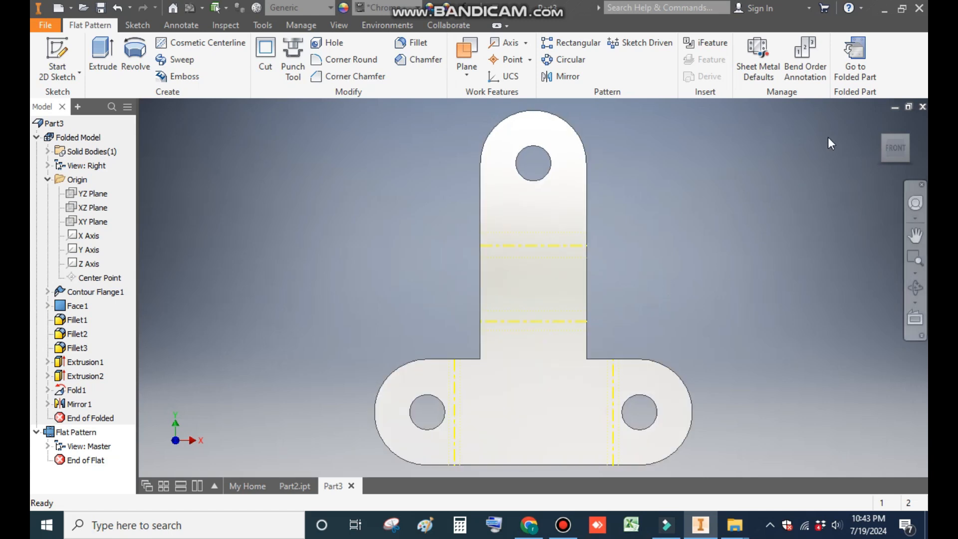
left_click(855, 53)
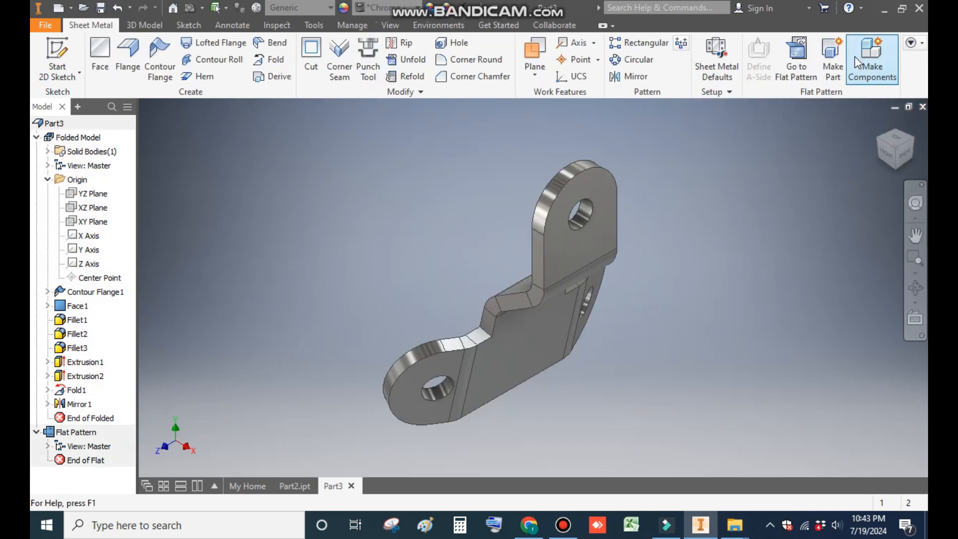
middle_click_drag(688, 384, 618, 417)
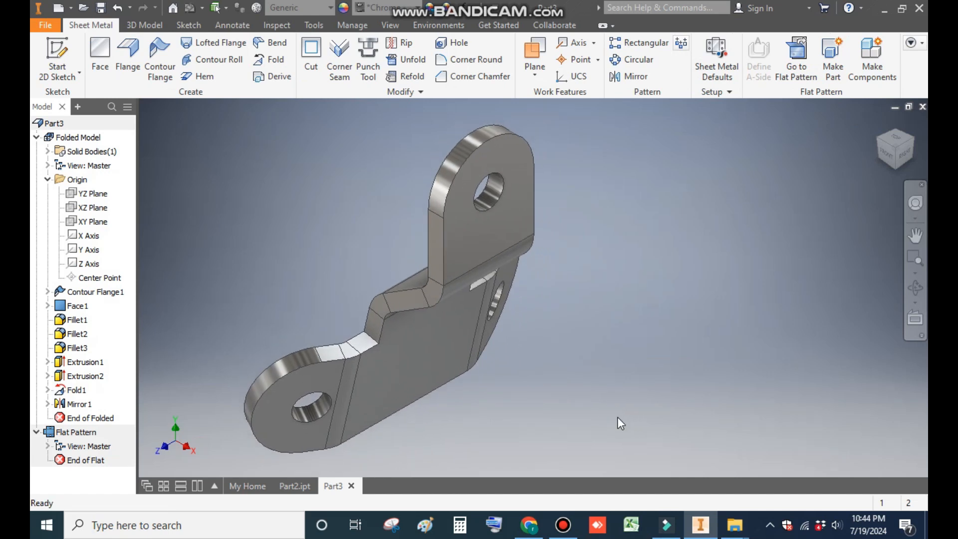